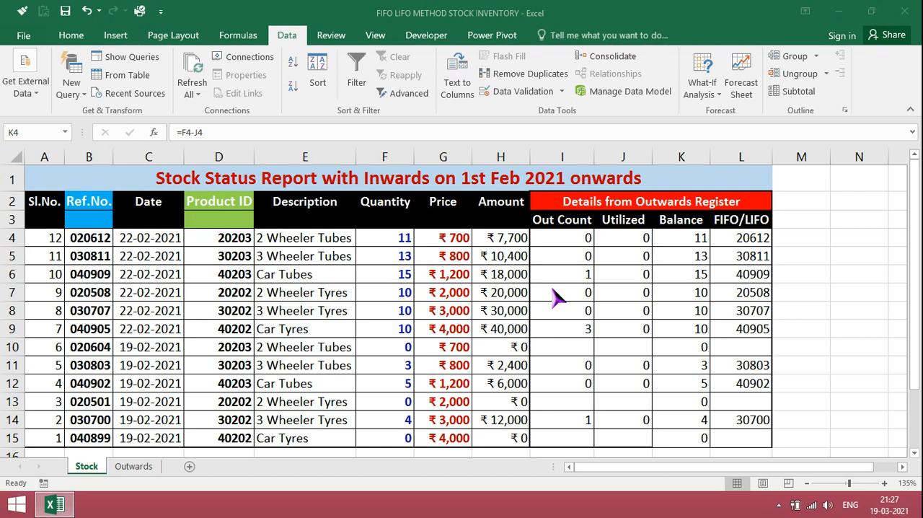
left_click(88, 202)
left_click(214, 201)
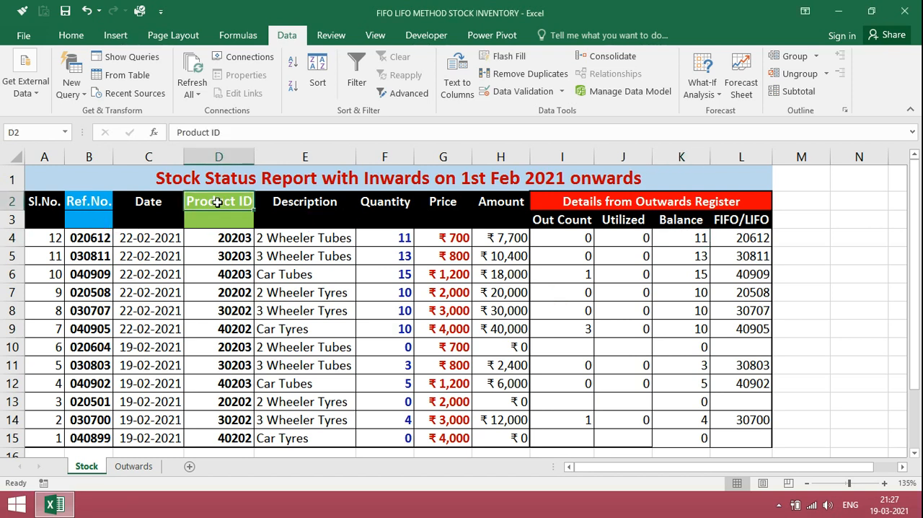
left_click(88, 206)
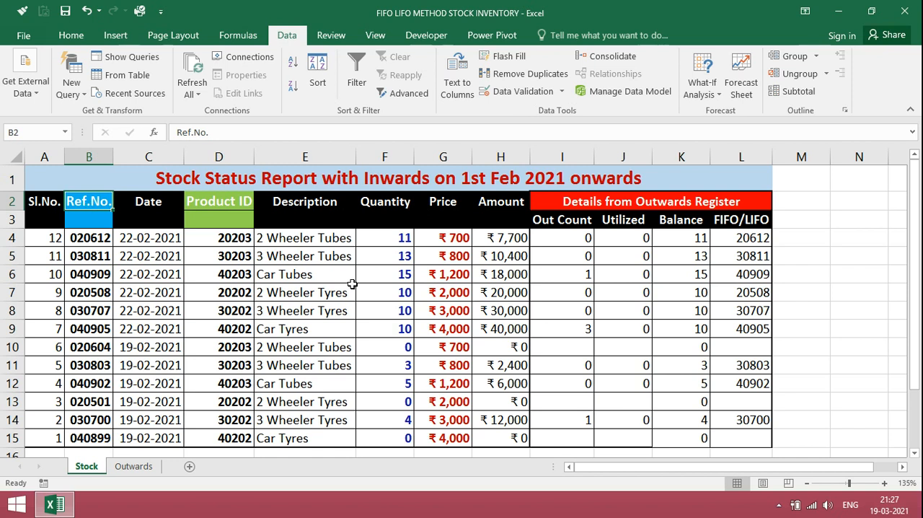
- Enter =IF(K4>0,B4,"") in cell L4 of the FIFO/LIFO column on the Stock sheet
left_click(750, 241)
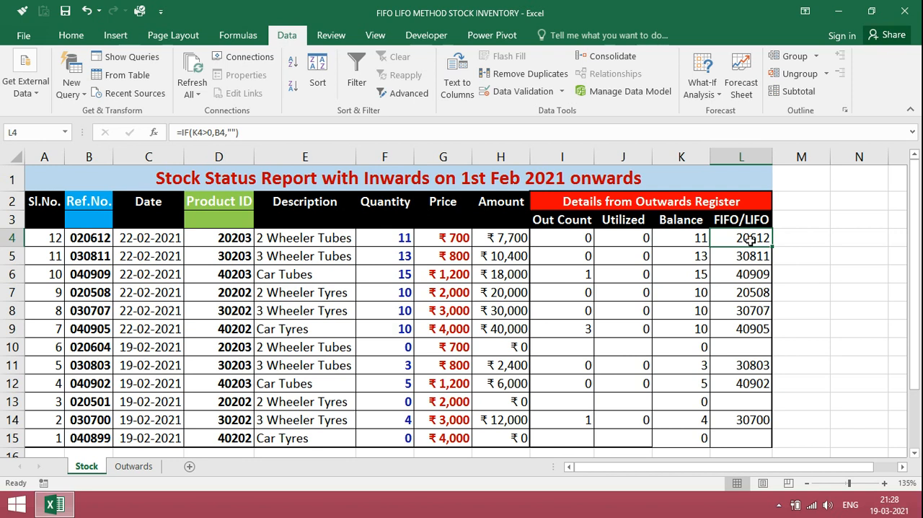
type("=")
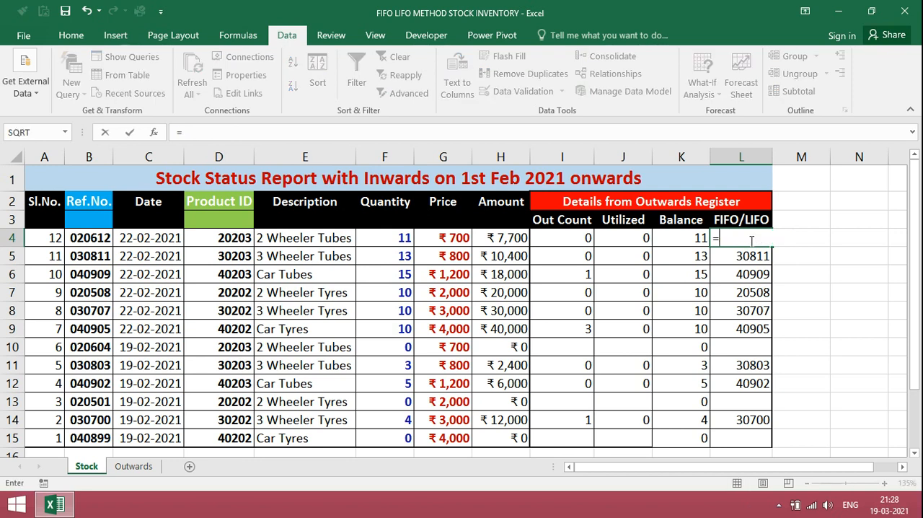
type("IF")
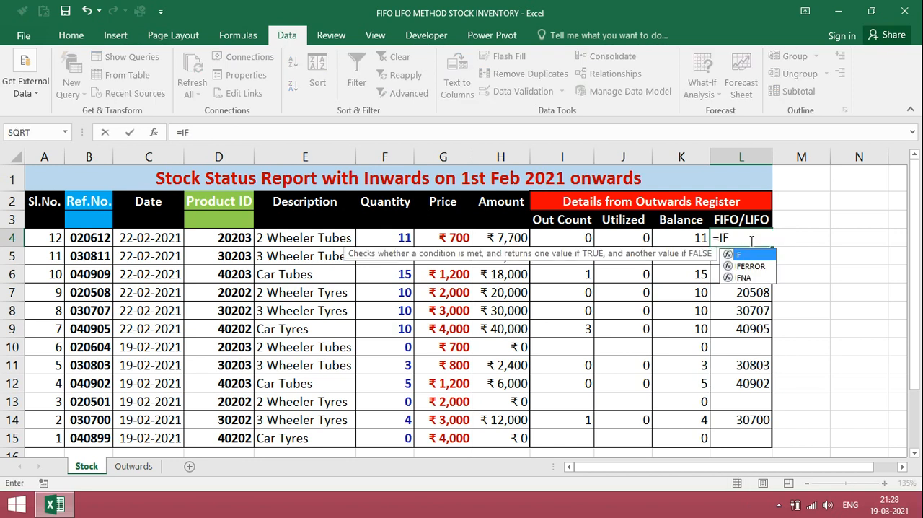
type("(")
key("Left")
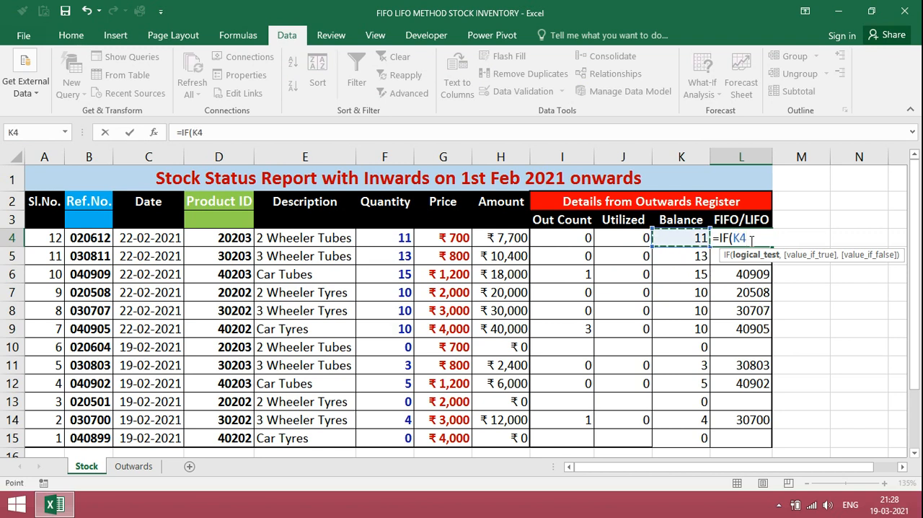
type(">0,")
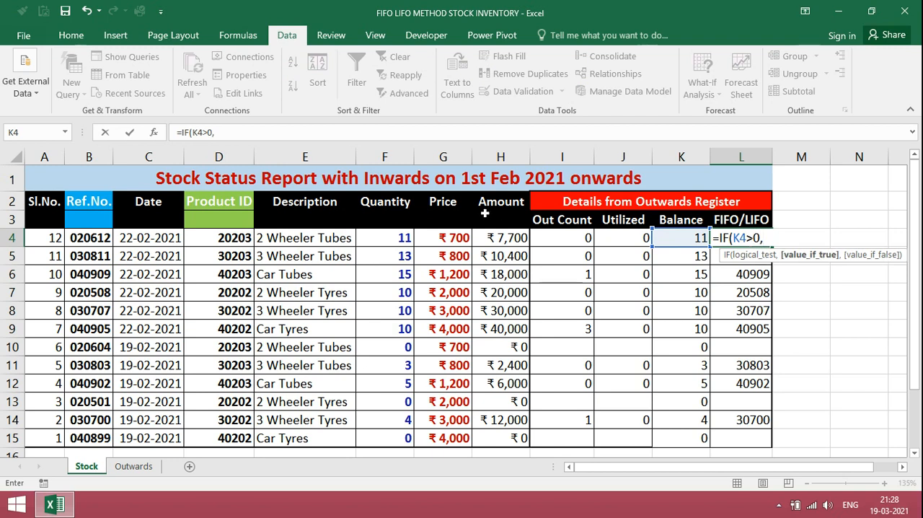
left_click(97, 240)
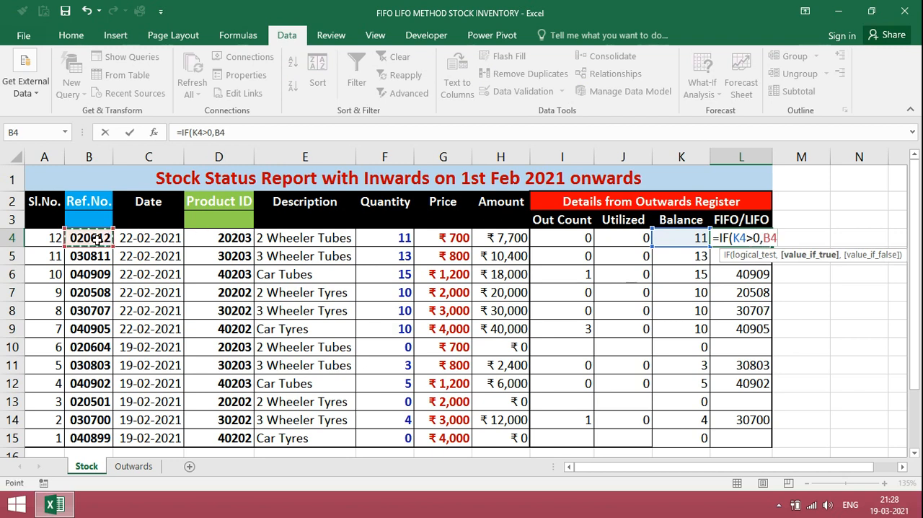
type(",")
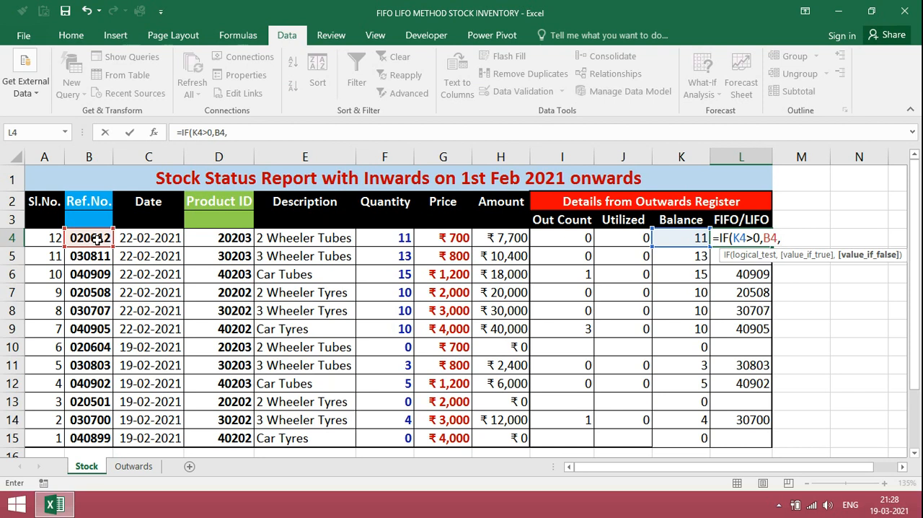
type("\"\"")
key("Return")
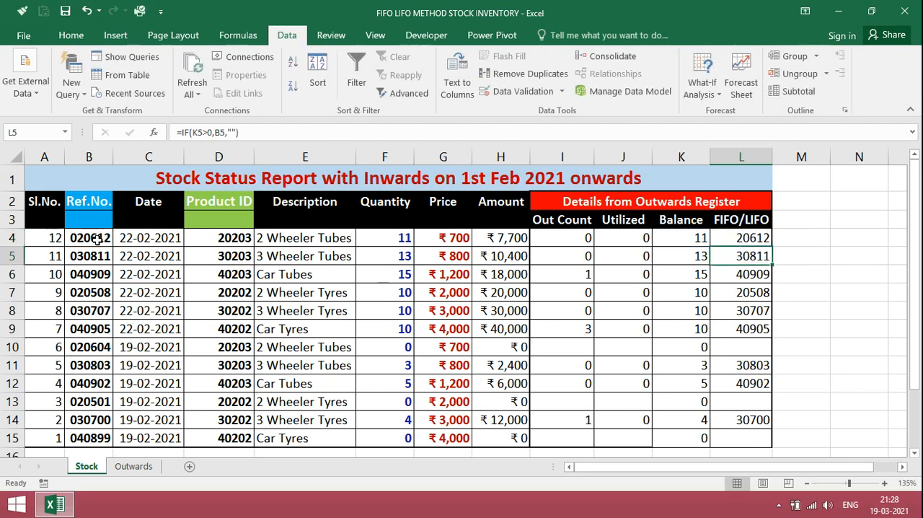
- Fill the FIFO/LIFO formula from L4 down to L15
key("Up")
left_click_drag(772, 246, 770, 449)
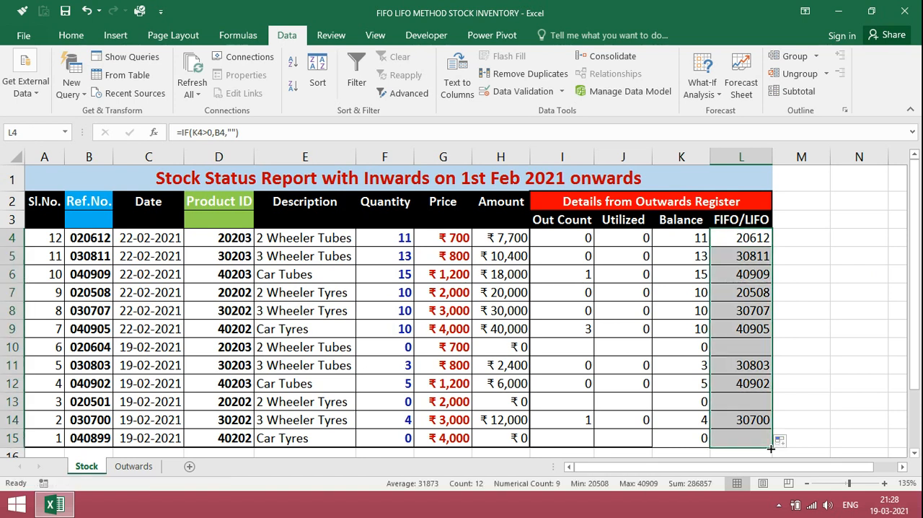
left_click(750, 242)
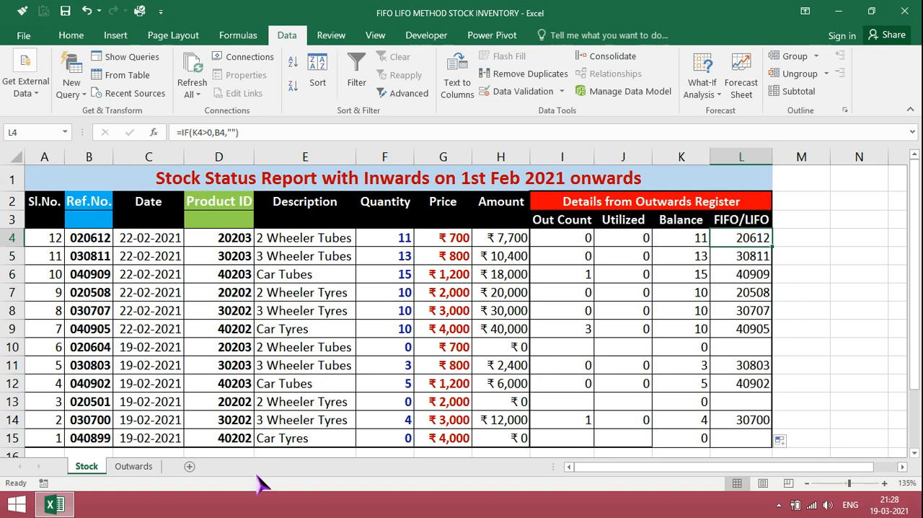
- On the Outwards sheet, choose reference number 20612 for B3 and 40909 for B4 from their dropdown lists
left_click(139, 467)
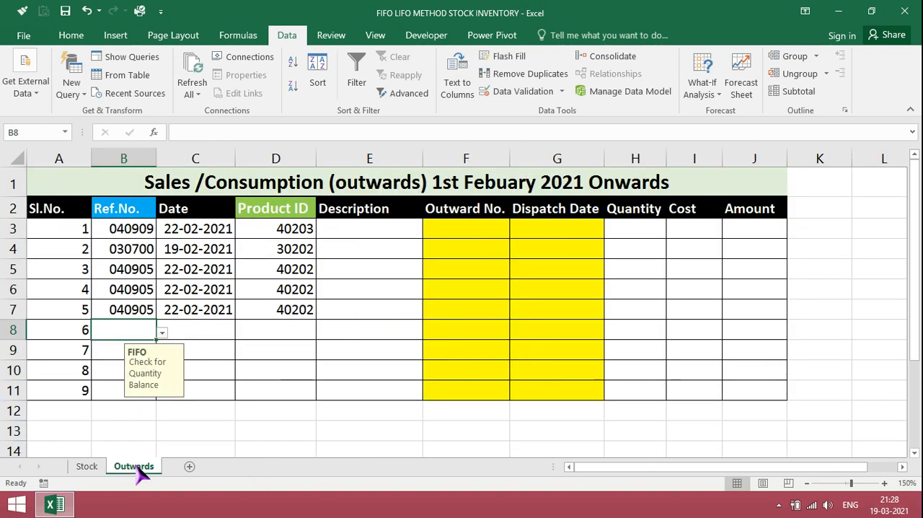
left_click(118, 231)
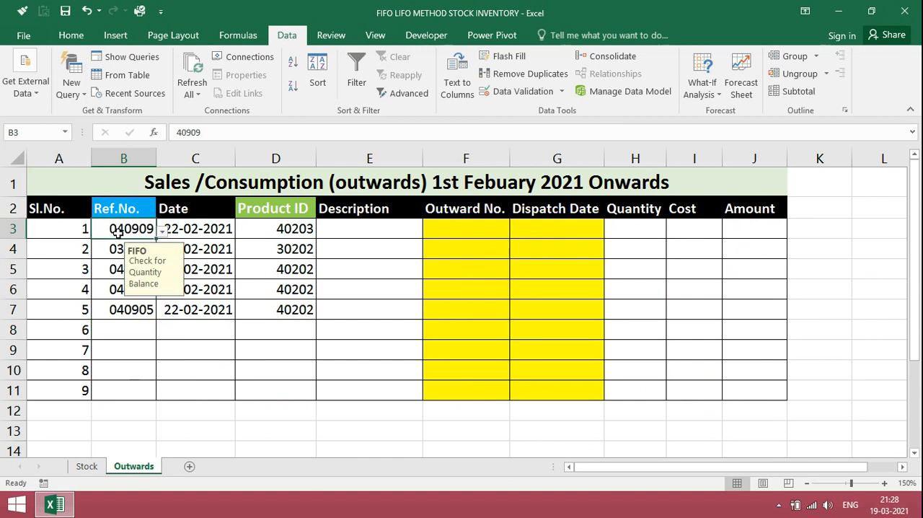
left_click(162, 230)
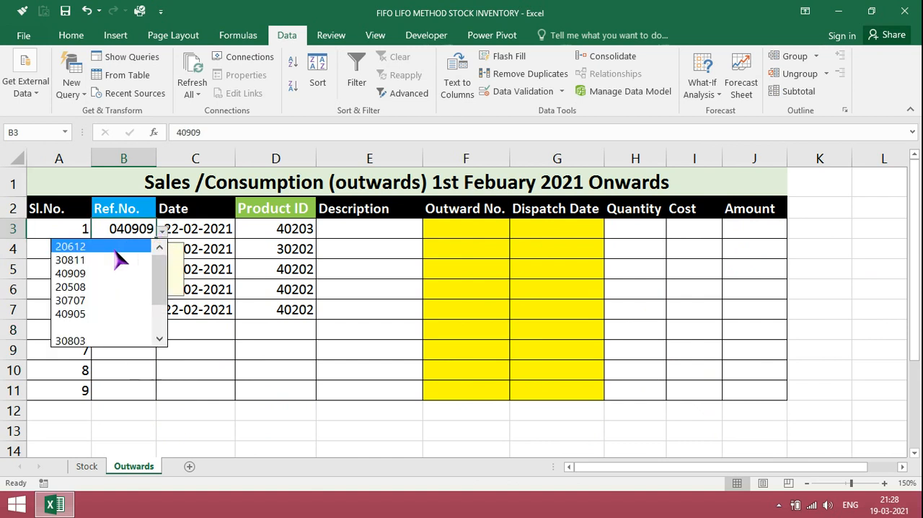
left_click(115, 247)
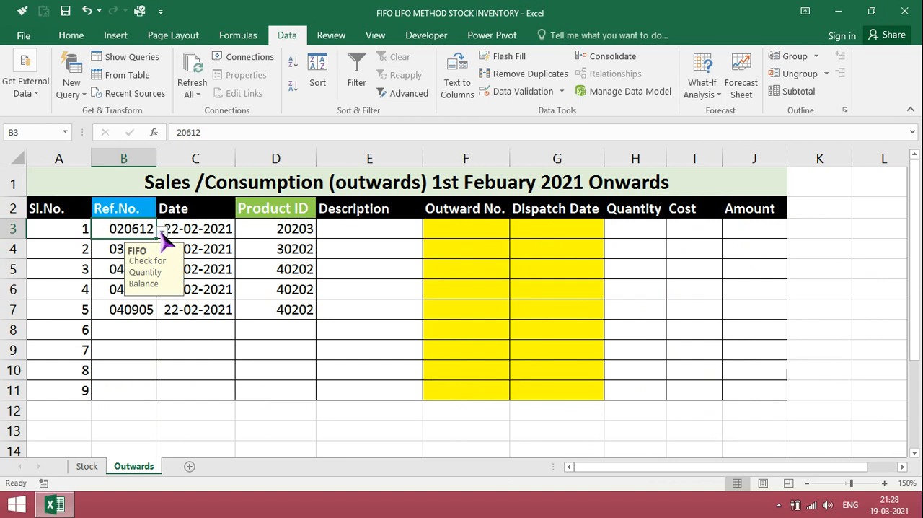
left_click(120, 247)
left_click(161, 252)
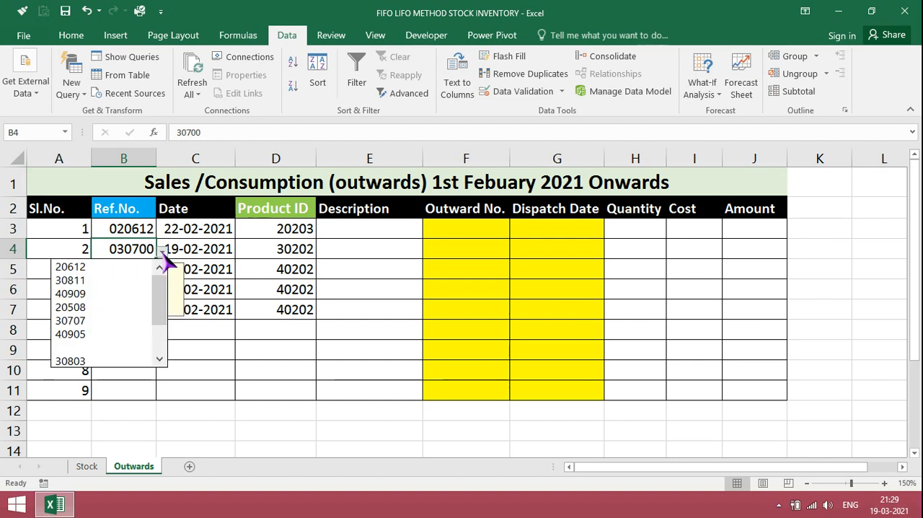
left_click(133, 292)
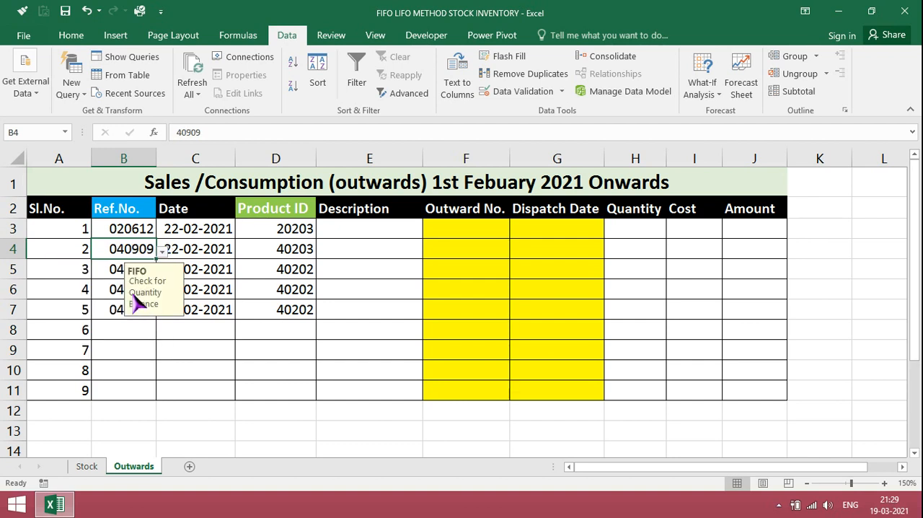
- Re-enter the list validation source for Ref.No. cells B3:B11 as =Stock!$L$4:$L$15
left_click(133, 229)
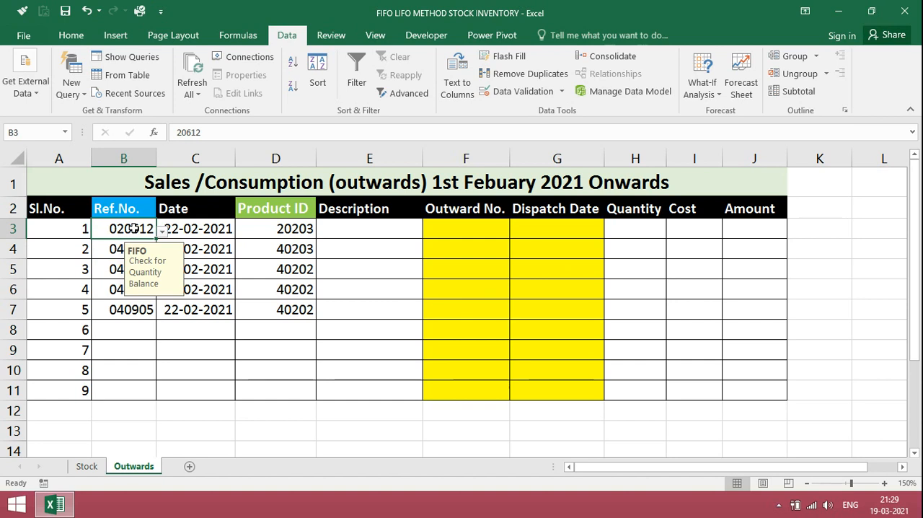
key("shift+Down")
key("shift+Down")
key("shift+Down")
key("shift+Down")
key("shift+Down")
key("shift+Down")
key("shift+Down")
key("shift+Down")
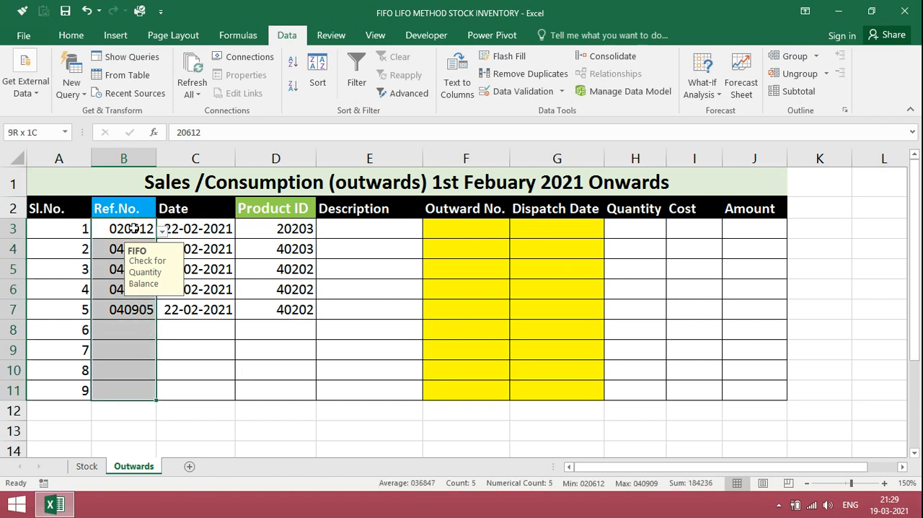
left_click(516, 96)
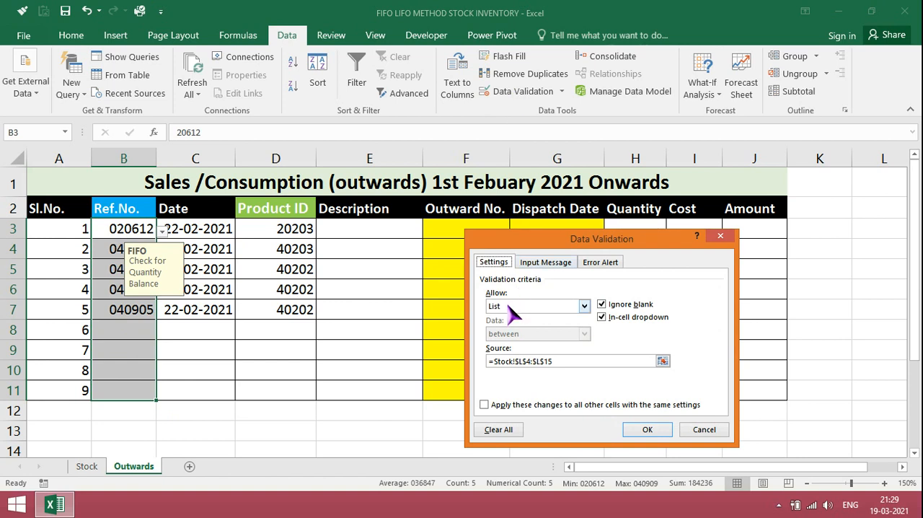
left_click(563, 363)
key("BackSpace")
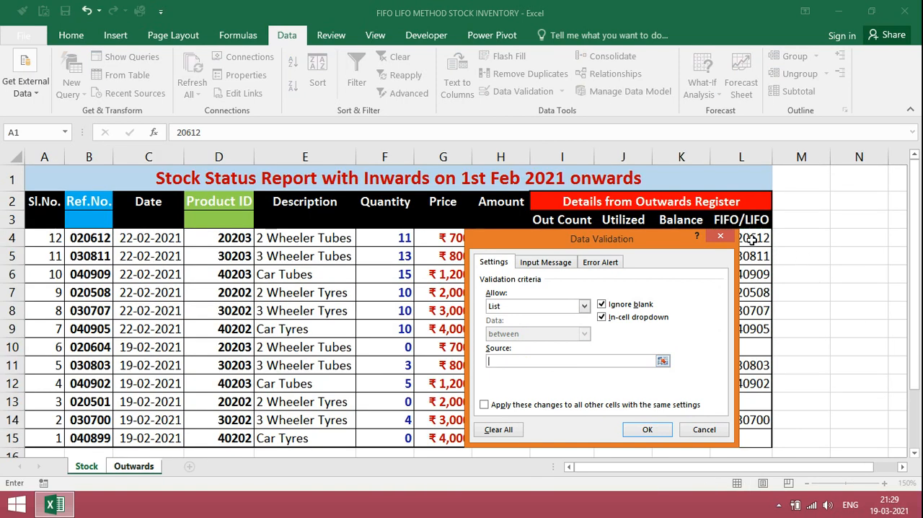
left_click_drag(751, 240, 747, 436)
left_click(648, 431)
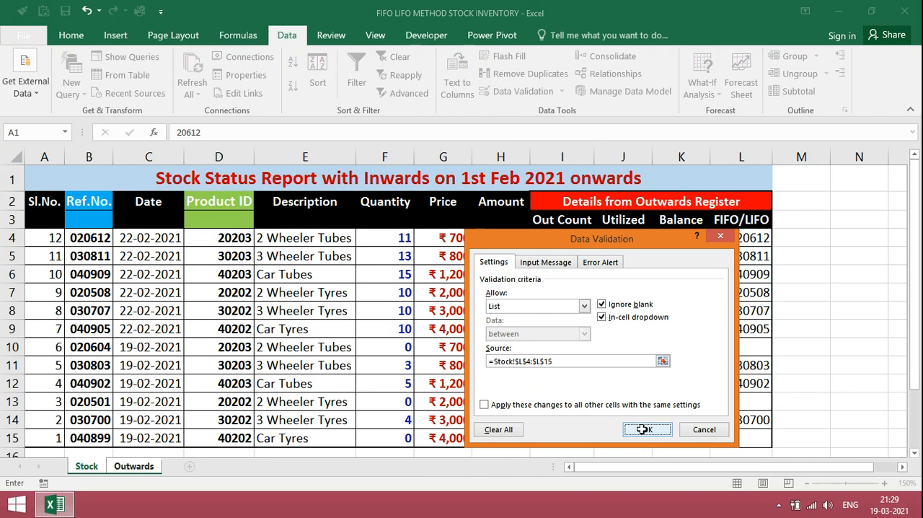
left_click(189, 231)
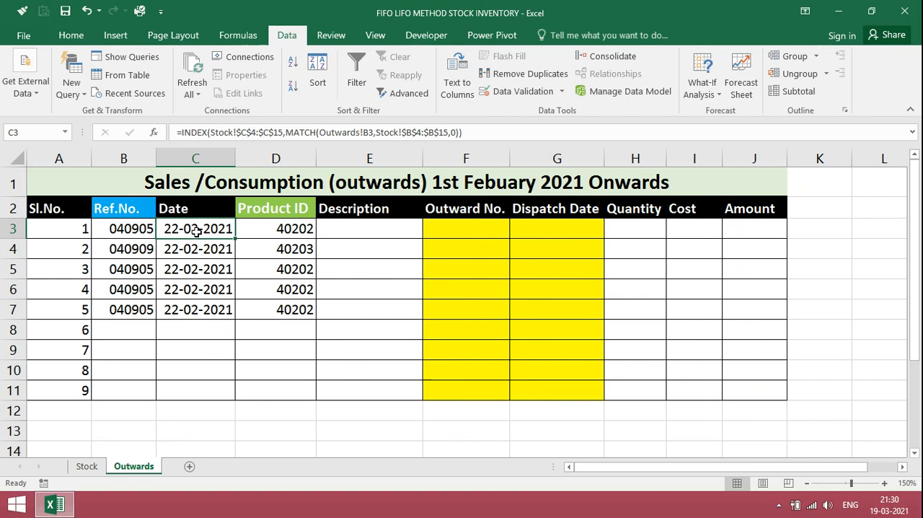
left_click(94, 467)
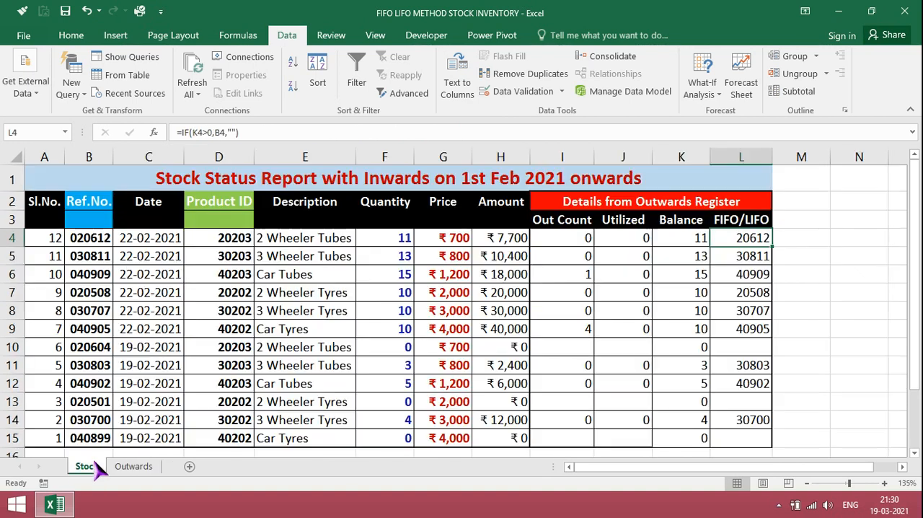
left_click(140, 469)
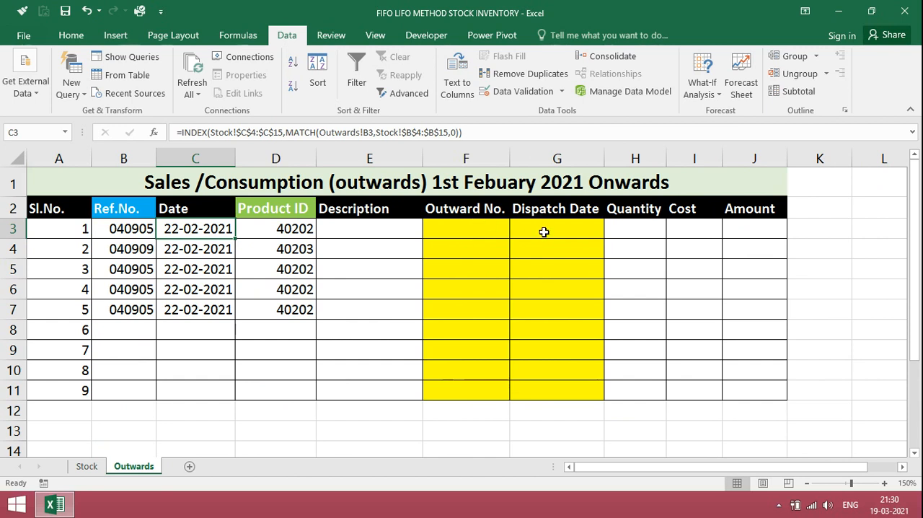
left_click(626, 215)
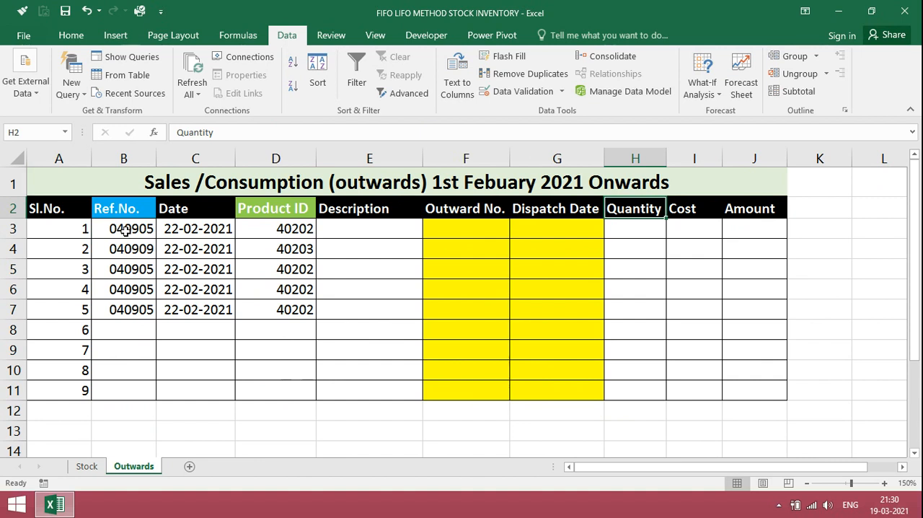
- Clear the Date and Product ID formulas in C3:D7 of the Outwards sheet
left_click(201, 229)
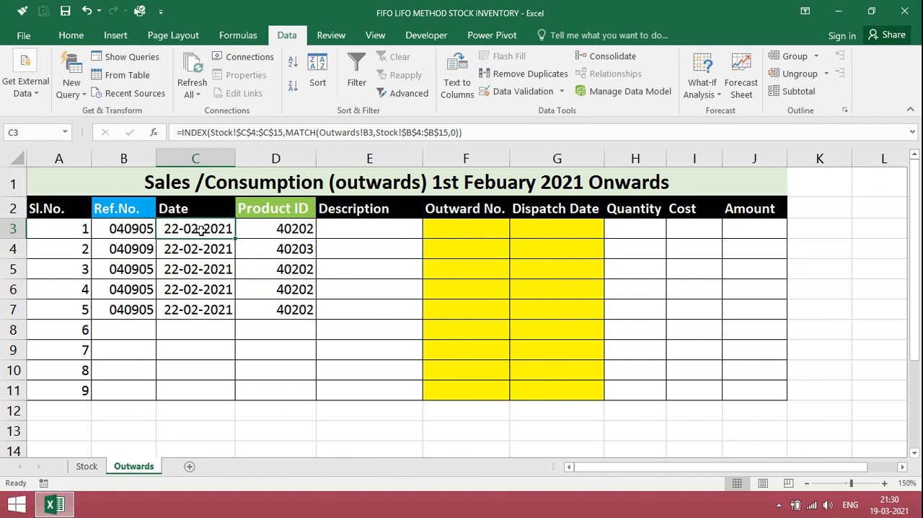
key("shift+Right")
key("shift+Down")
key("shift+Down")
key("shift+Down")
key("shift+Down")
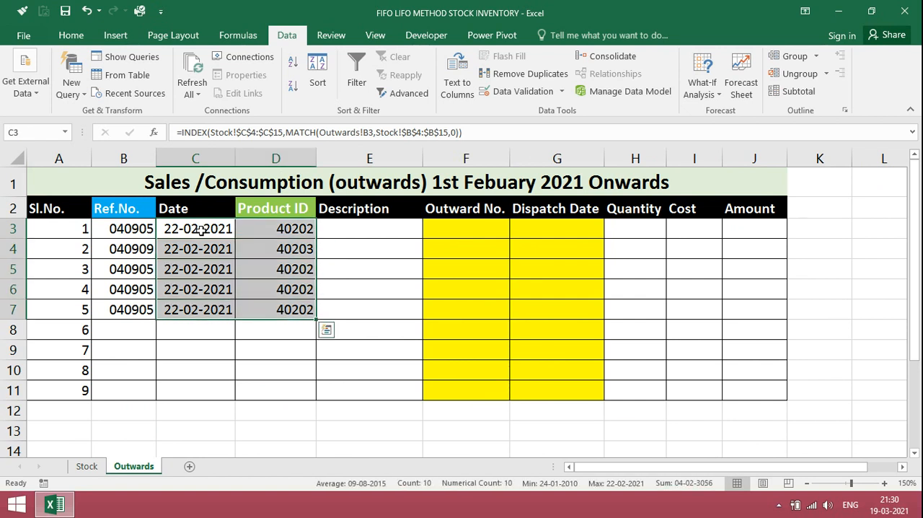
key("Delete")
key("Down")
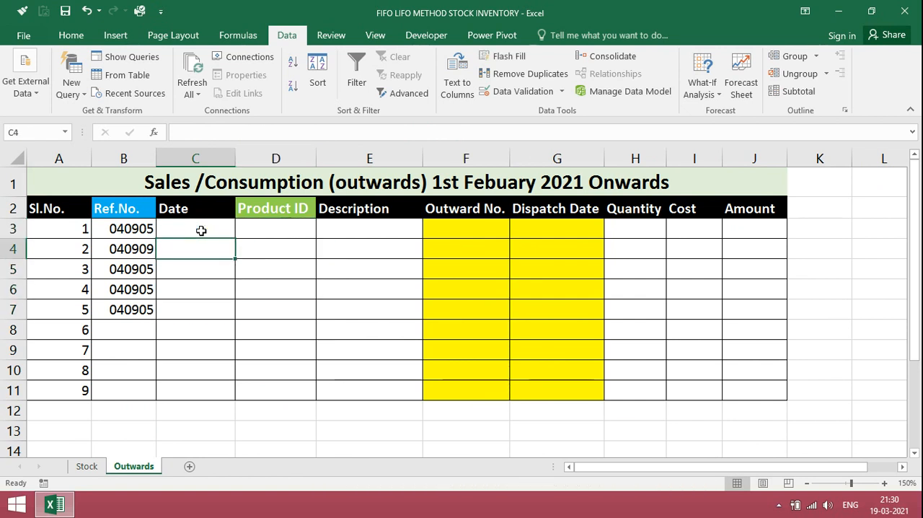
- Start an INDEX formula in C3 of the Outwards sheet with the Stock dates Stock!$C$4:$C$15 as its array
left_click(201, 229)
type("=INDEX(")
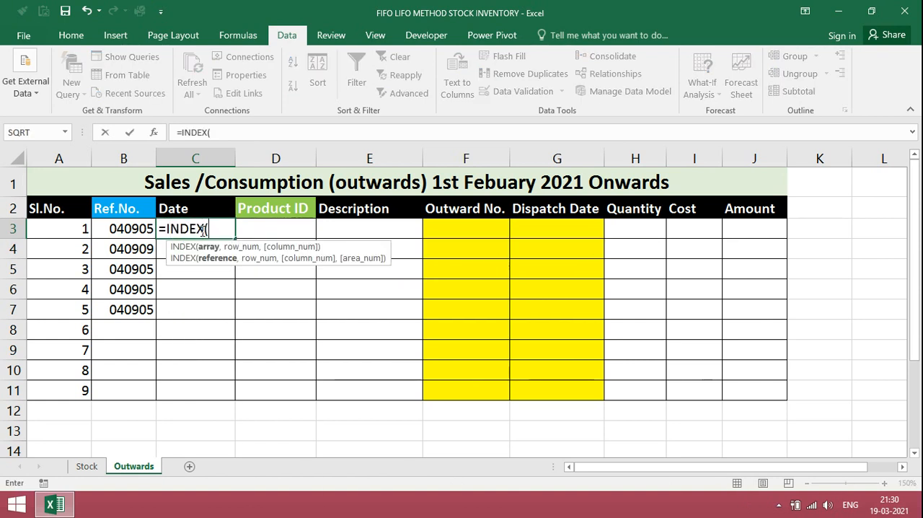
left_click(85, 467)
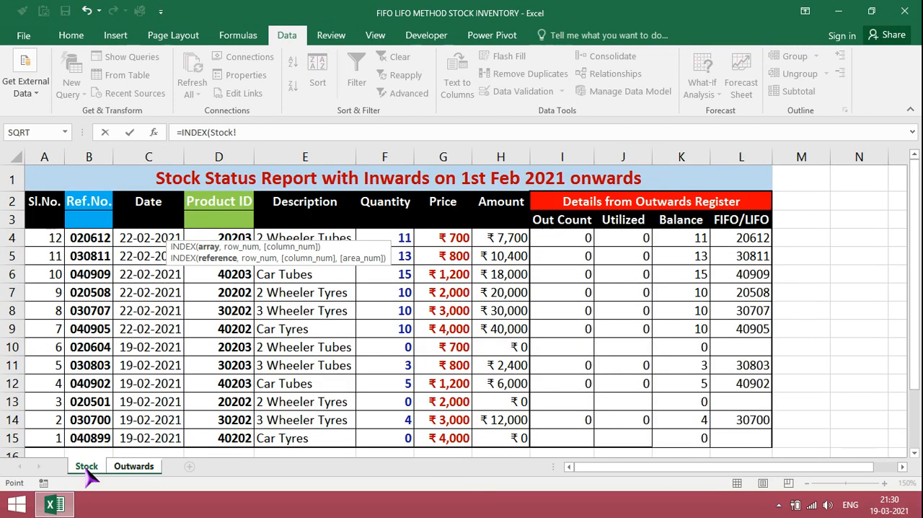
left_click_drag(146, 239, 135, 435)
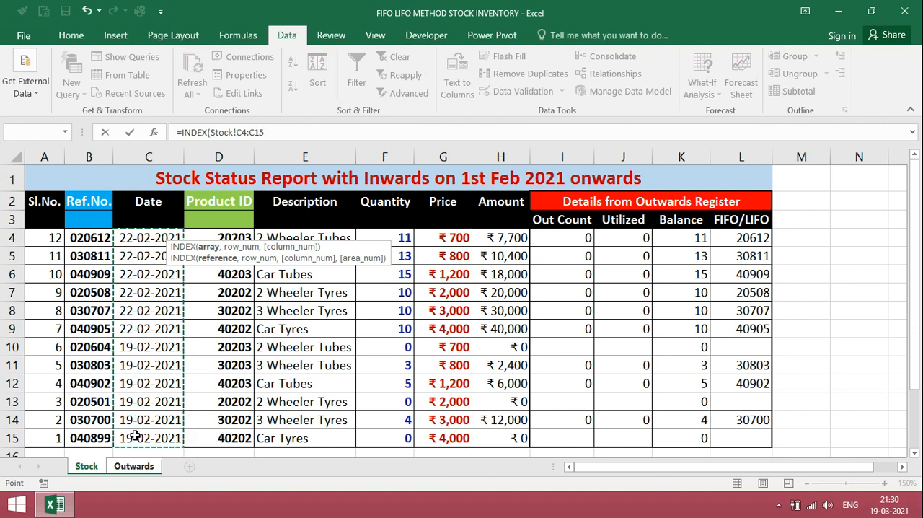
key("F4")
type(",")
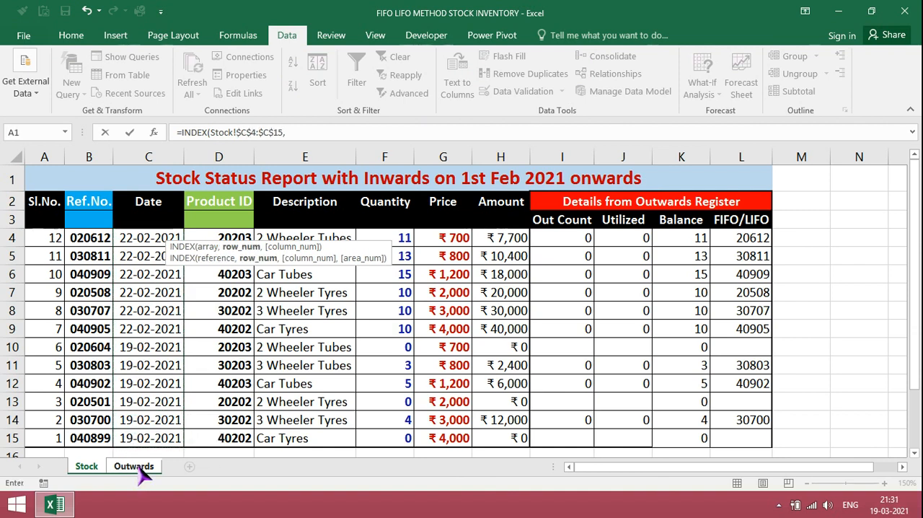
- Add a MATCH function as the row number of the C3 date formula, with Outwards!B3 as its lookup value
left_click(134, 465)
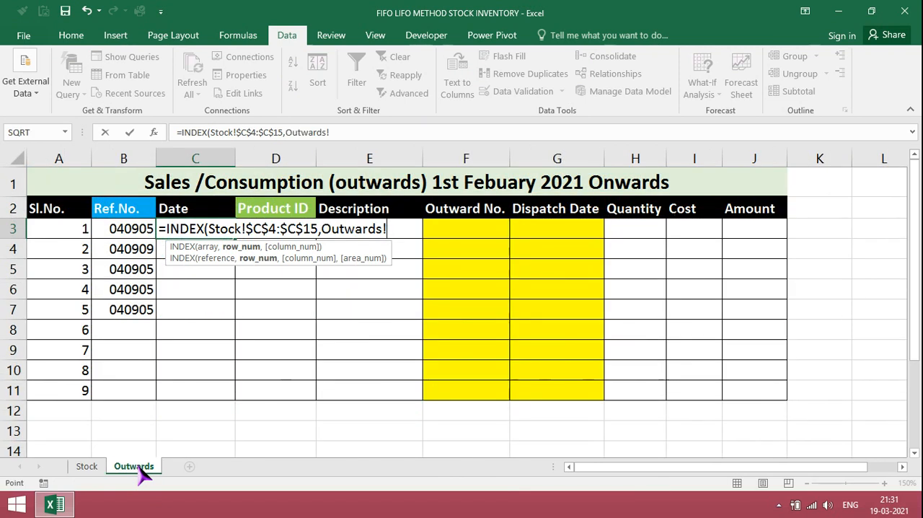
key("BackSpace")
key("BackSpace")
key("BackSpace")
key("BackSpace")
key("BackSpace")
key("BackSpace")
key("BackSpace")
key("BackSpace")
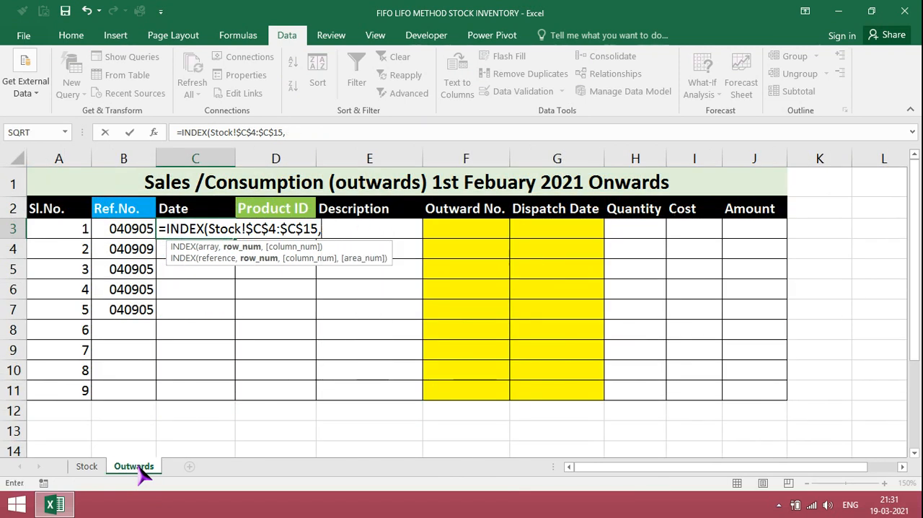
type("MATCH")
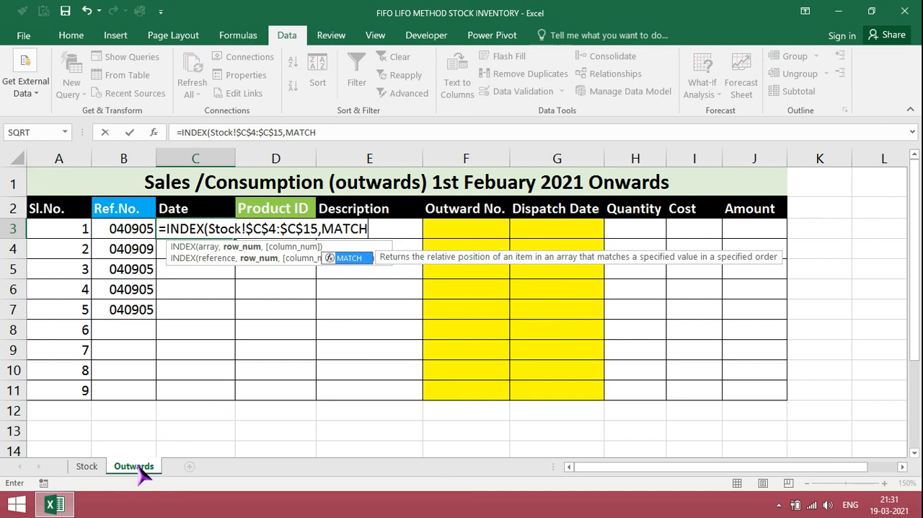
type("(")
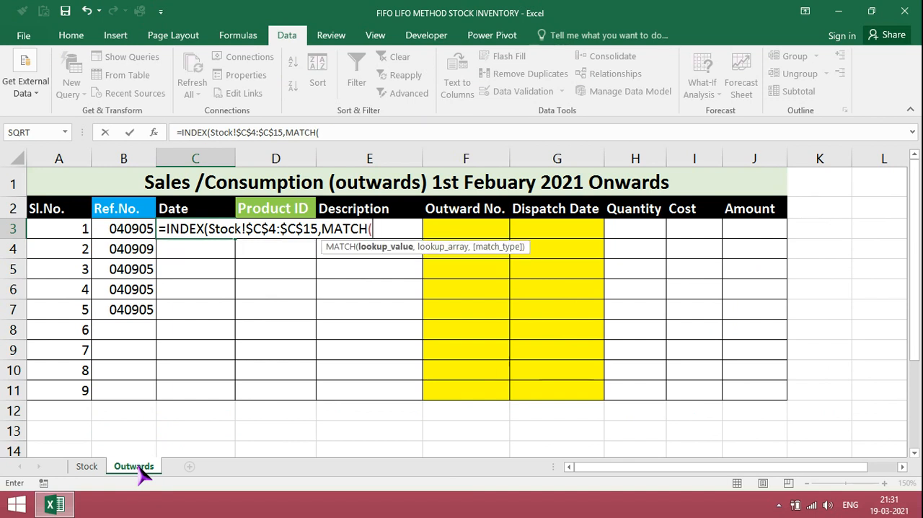
left_click(134, 231)
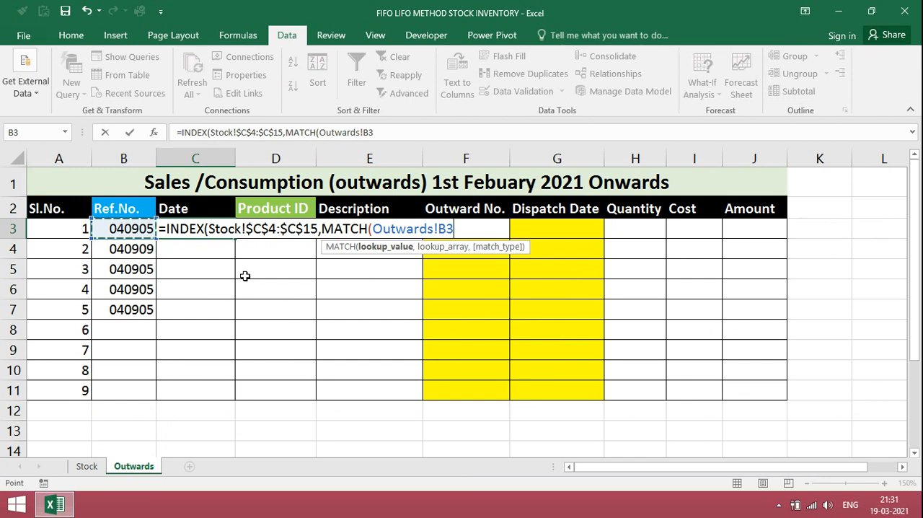
type(",")
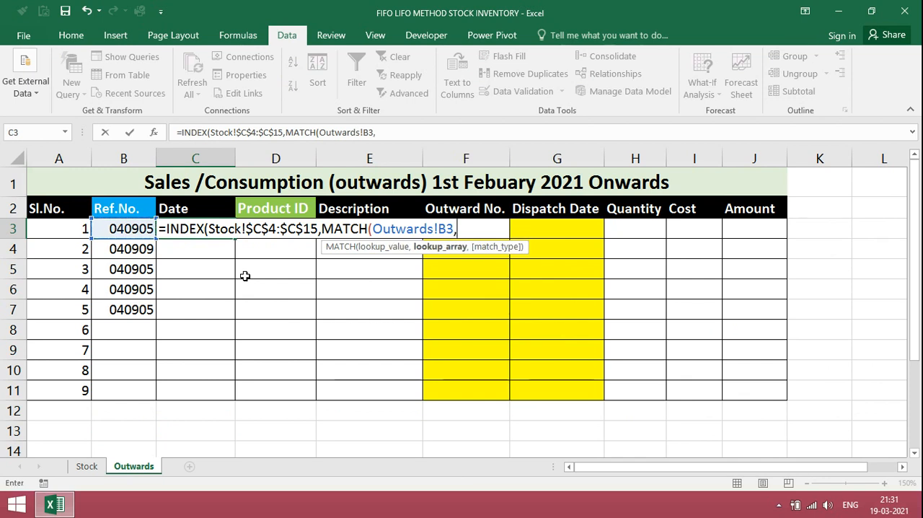
- Set the MATCH lookup array in the C3 formula to the Stock reference numbers, Stock!B4:$B$15
left_click(87, 468)
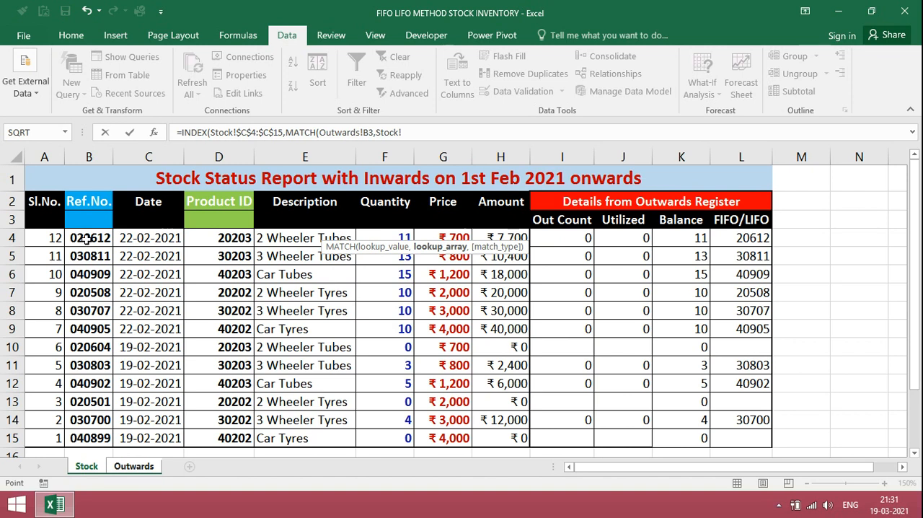
left_click_drag(85, 238, 83, 436)
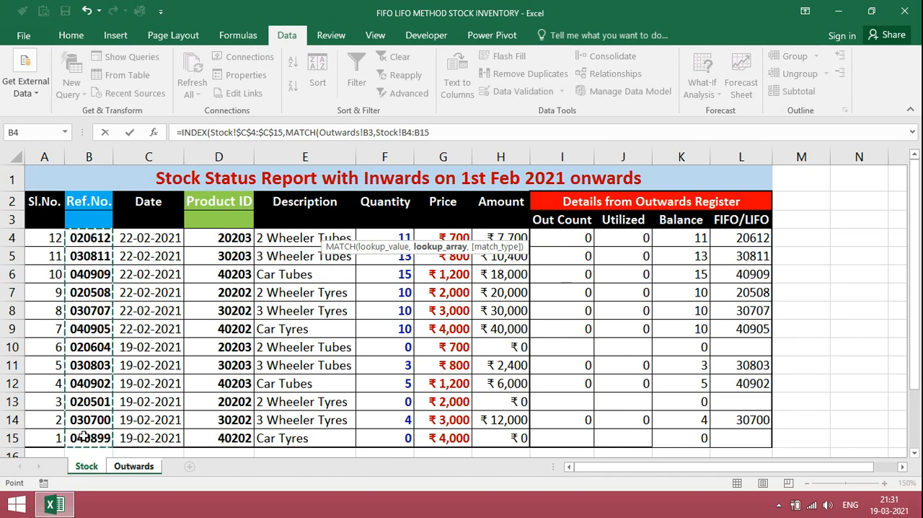
type(",")
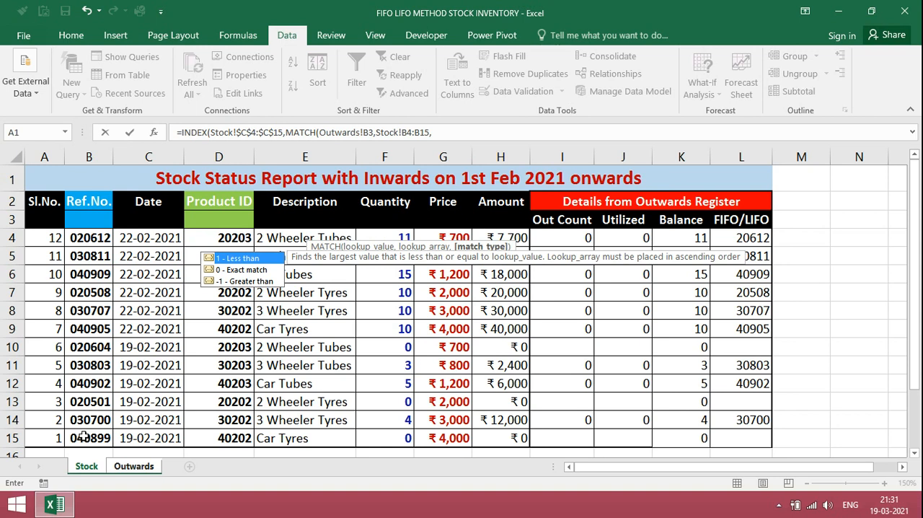
key("BackSpace")
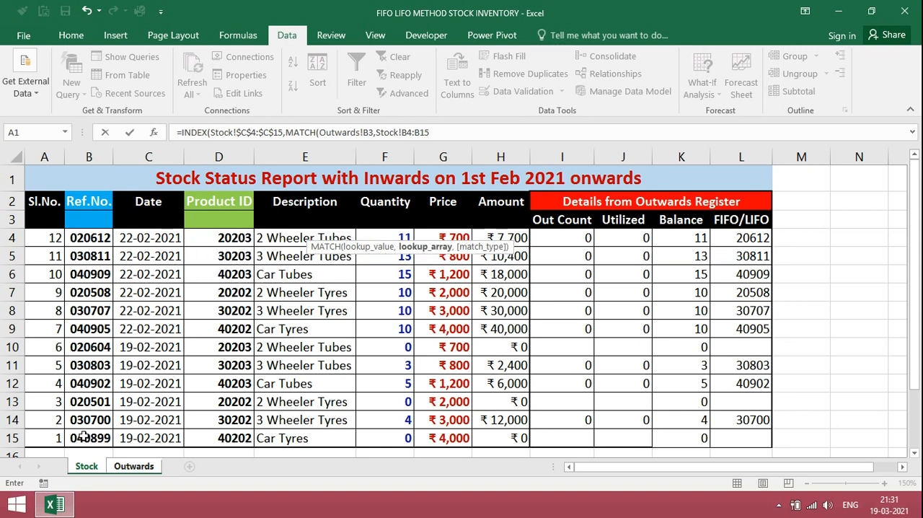
key("F4")
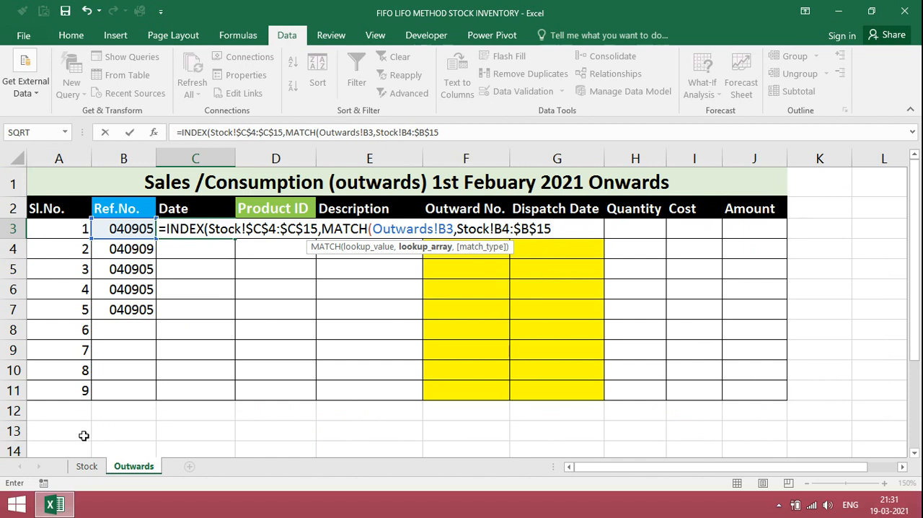
- Finish the C3 date formula with match type 0 and fill it down to C7
type(",")
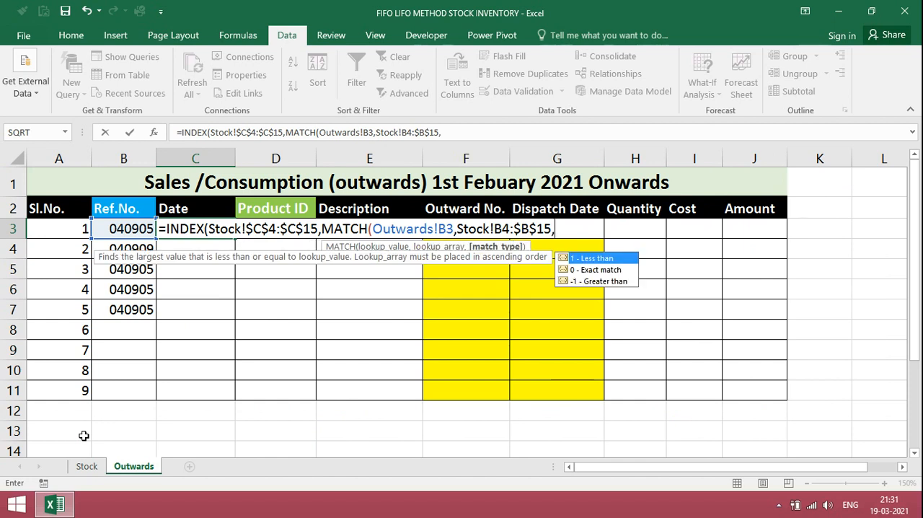
type("0))")
key("Return")
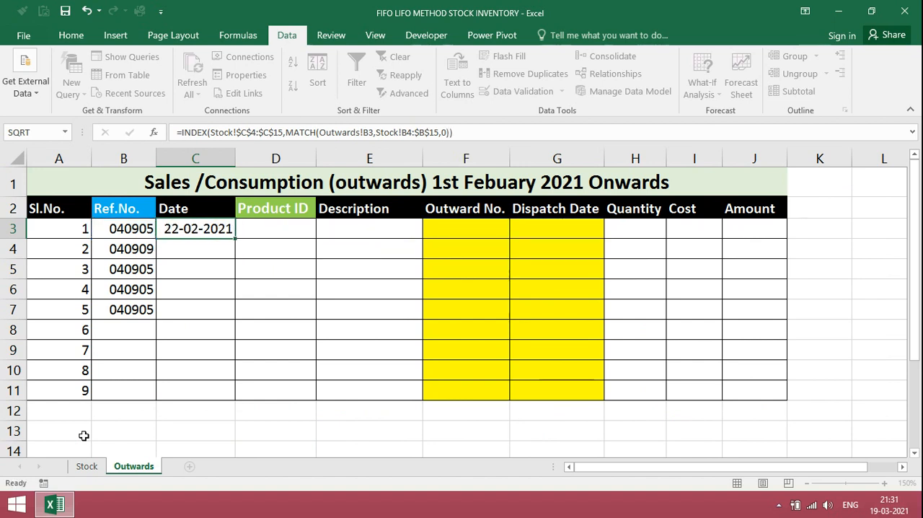
key("Up")
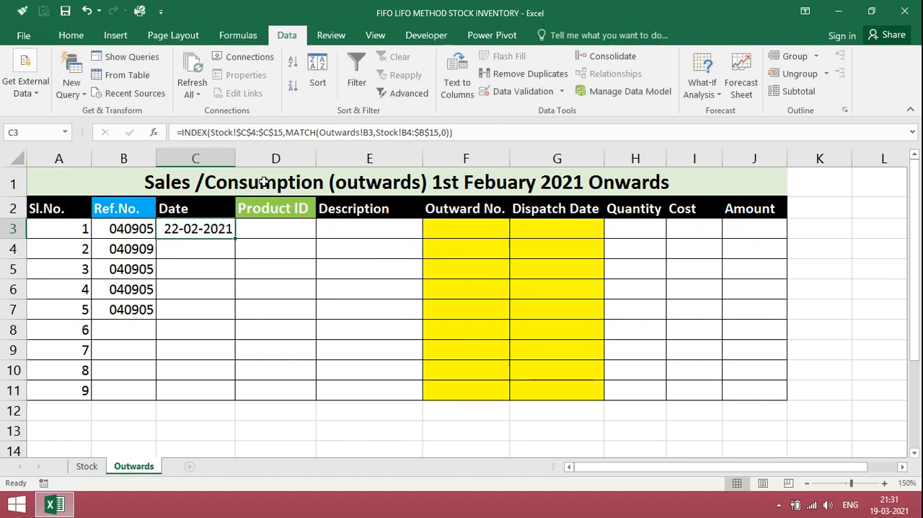
left_click_drag(234, 238, 223, 322)
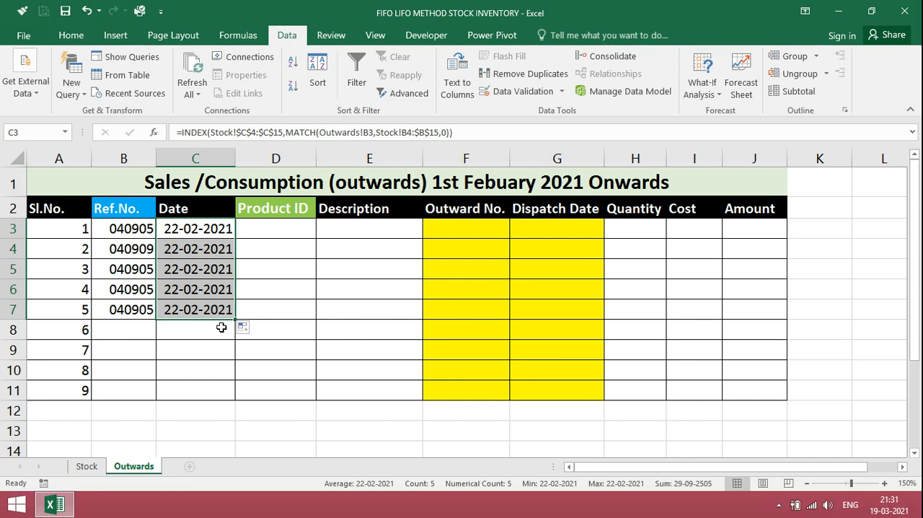
- Start an INDEX formula in Product ID cell D3 with Stock!$D$4:$D$16 as its array
left_click(274, 228)
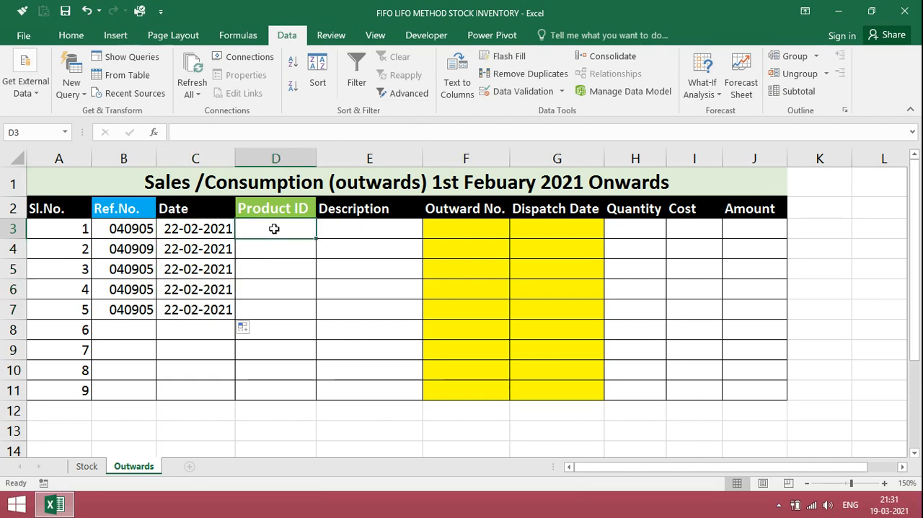
type("=INDEX(")
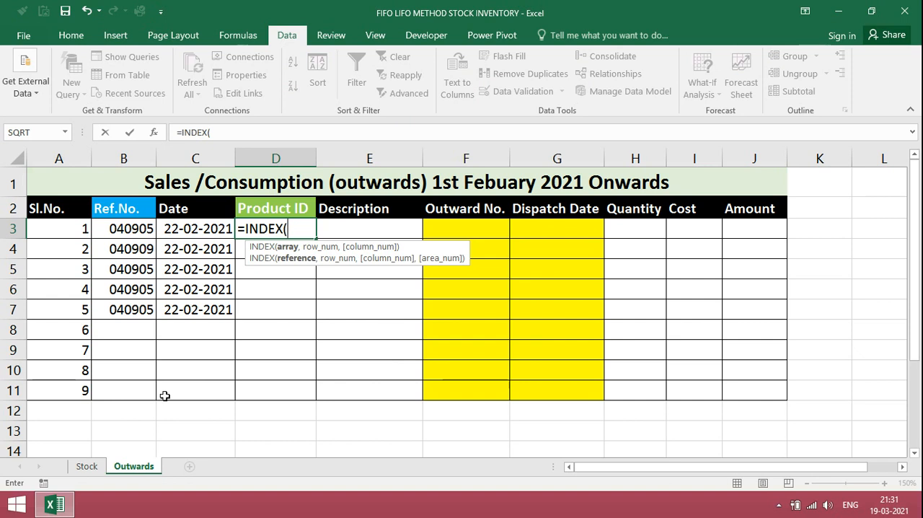
left_click(86, 466)
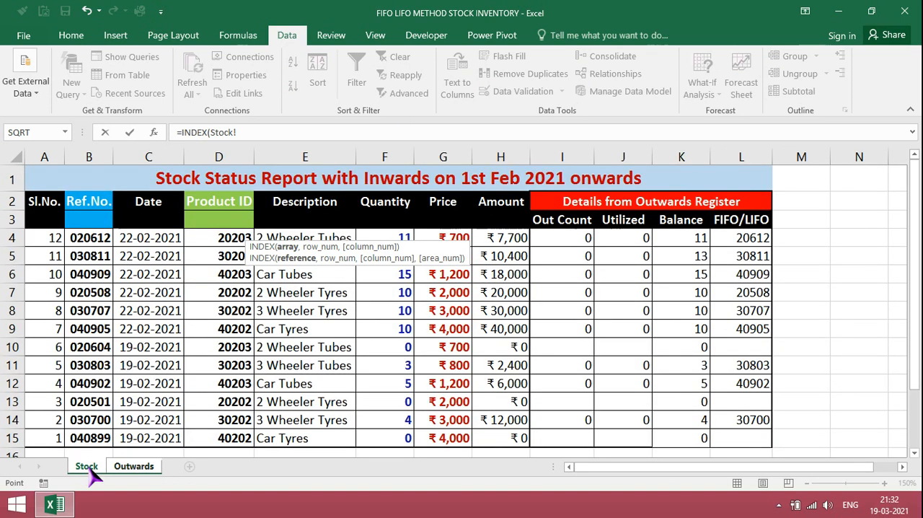
left_click_drag(227, 240, 214, 448)
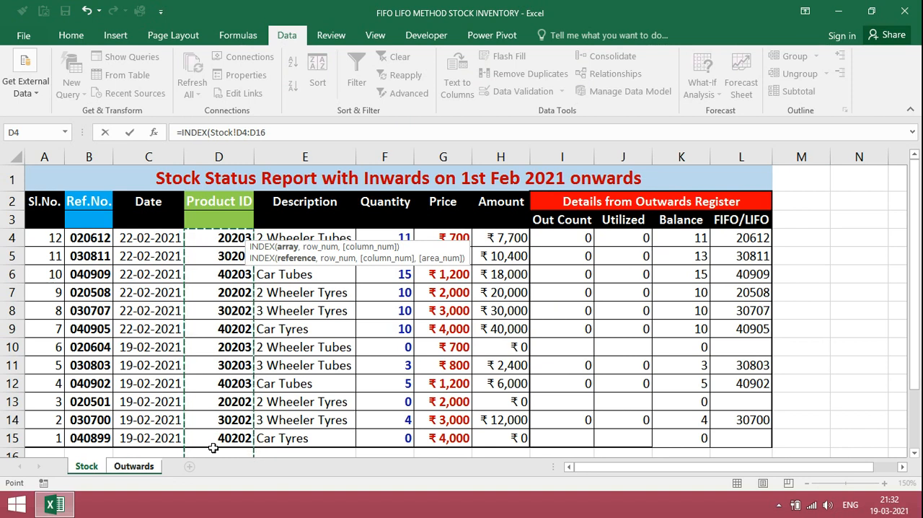
key("F4")
type(",")
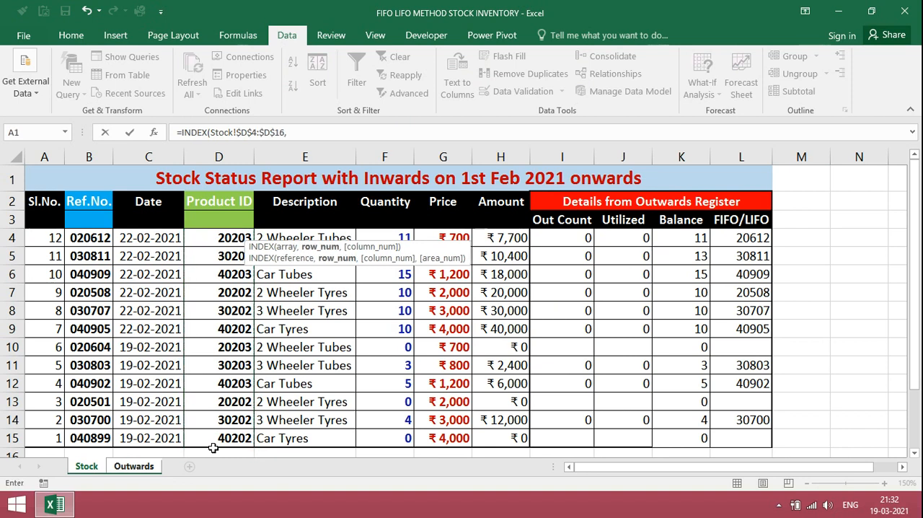
type("MATCH(")
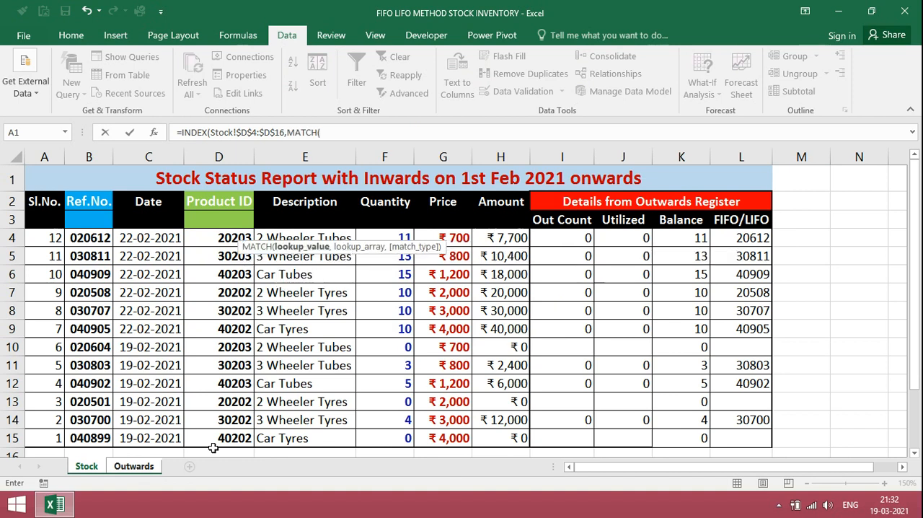
- Add a MATCH function as the row number of the D3 Product ID formula, with Outwards!B3 as its lookup value
left_click(137, 467)
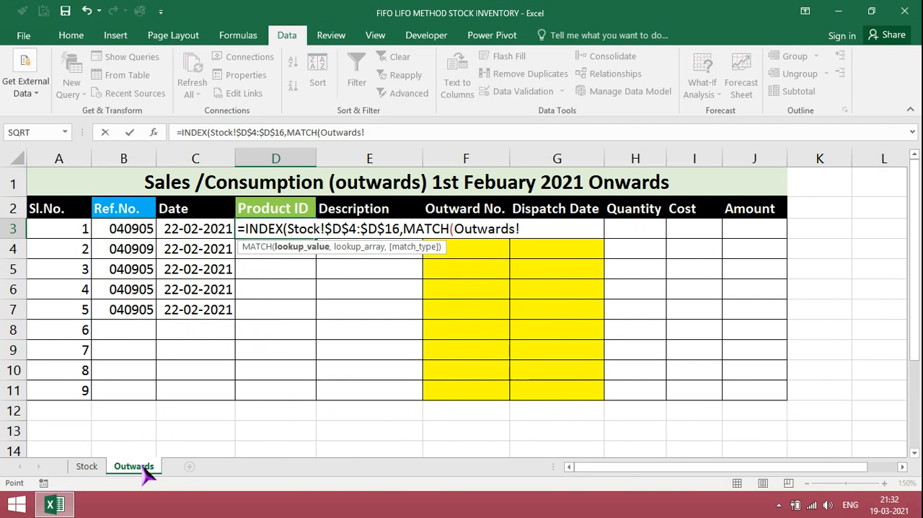
left_click(376, 131)
key("BackSpace")
key("BackSpace")
key("BackSpace")
key("BackSpace")
key("BackSpace")
key("BackSpace")
key("BackSpace")
key("BackSpace")
key("BackSpace")
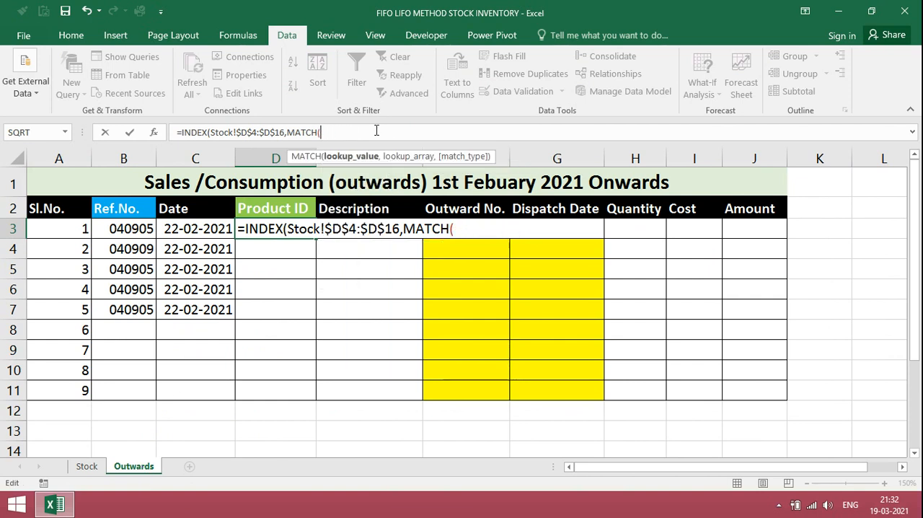
left_click(139, 230)
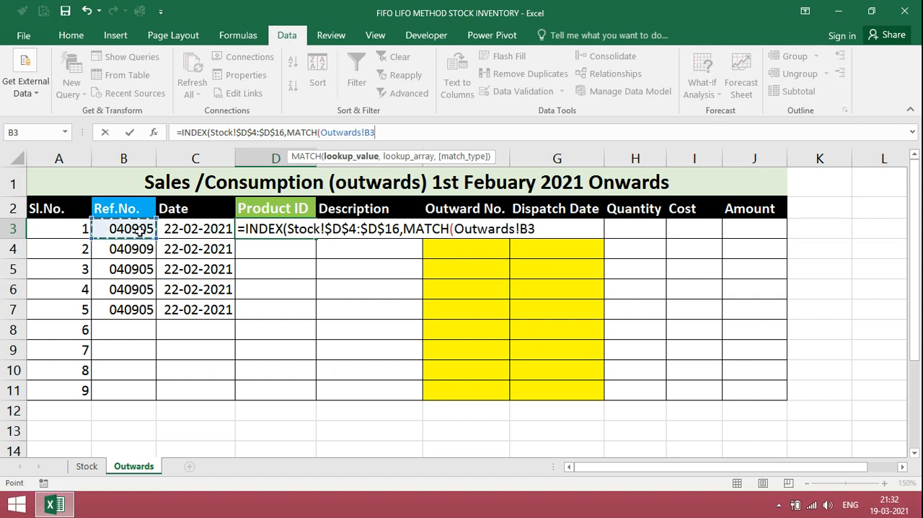
type(",")
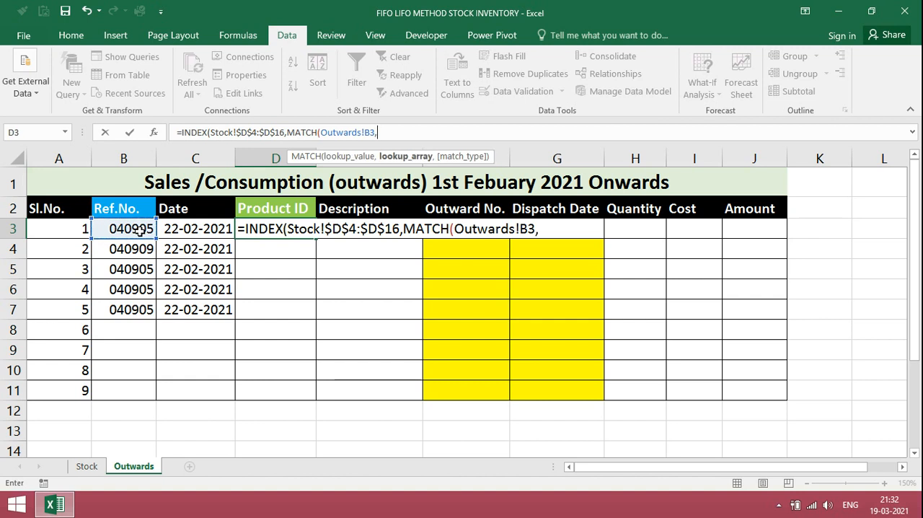
- Set the MATCH lookup array in the D3 formula to the absolute range Stock!$B$4:$B$15
left_click(87, 467)
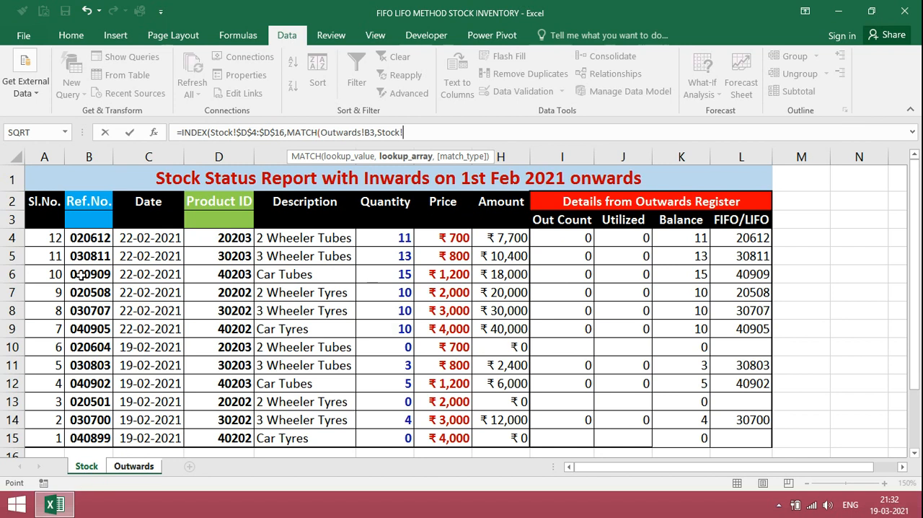
left_click_drag(86, 238, 79, 433)
key("F4")
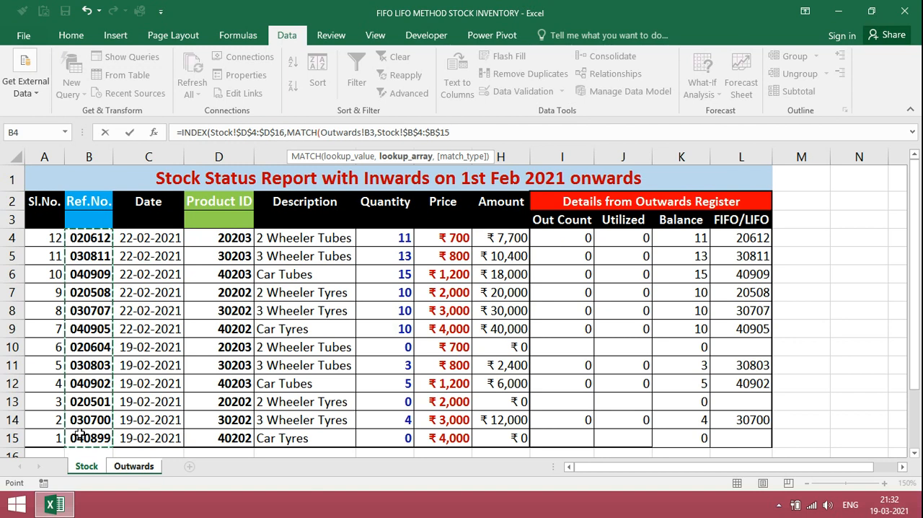
- Finish the D3 Product ID formula with match type 0 and fill it down to D7
type(",0")
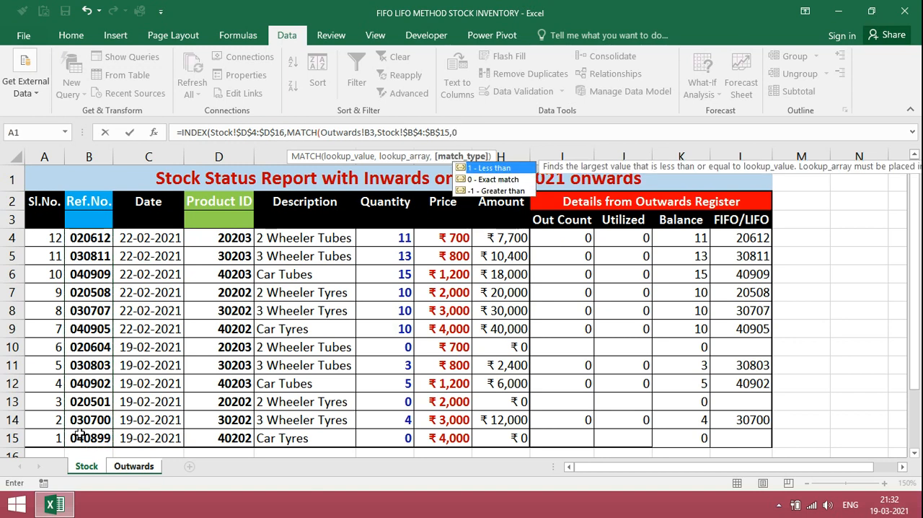
type("))")
key("Return")
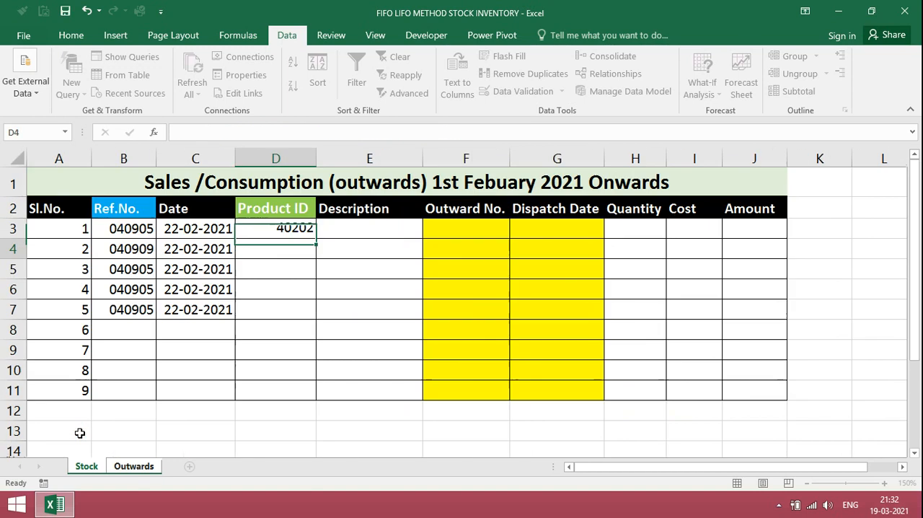
key("Up")
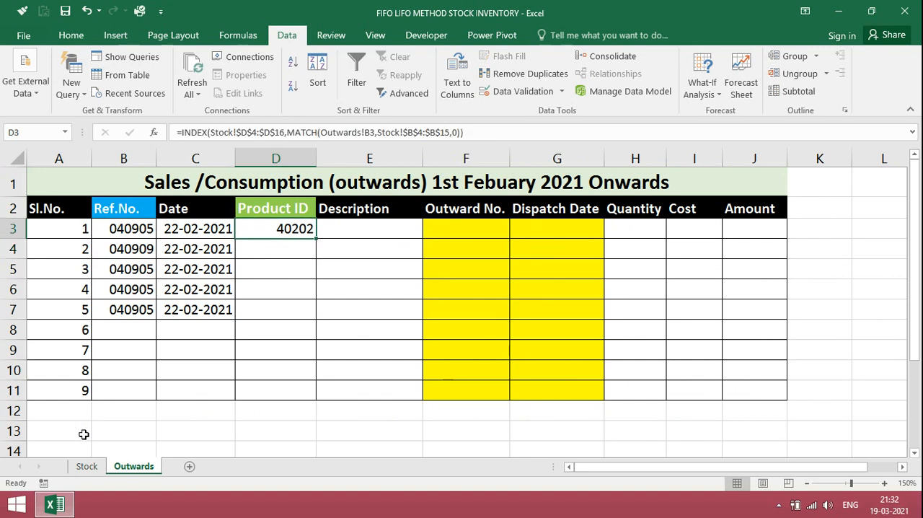
left_click_drag(316, 238, 305, 312)
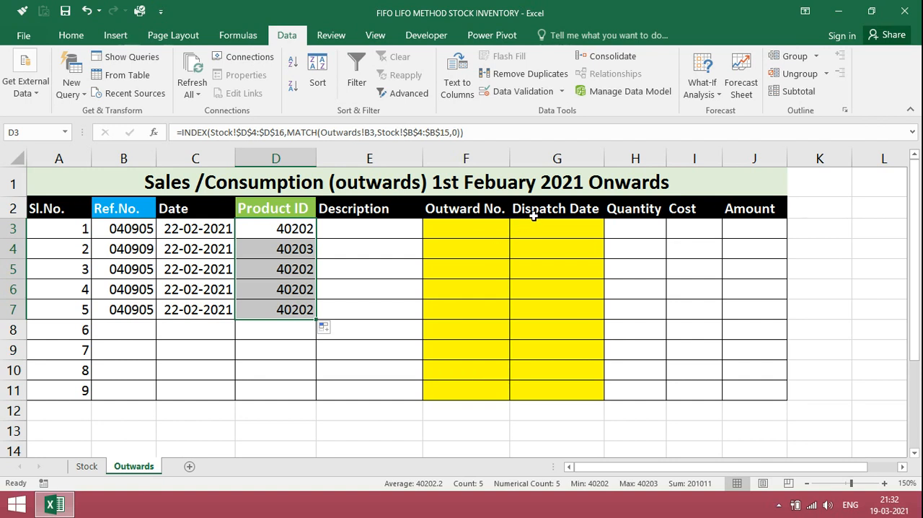
- Copy the Description lookup formula from cell E3 of the Outwards sheet down to E4:E7
left_click(631, 231)
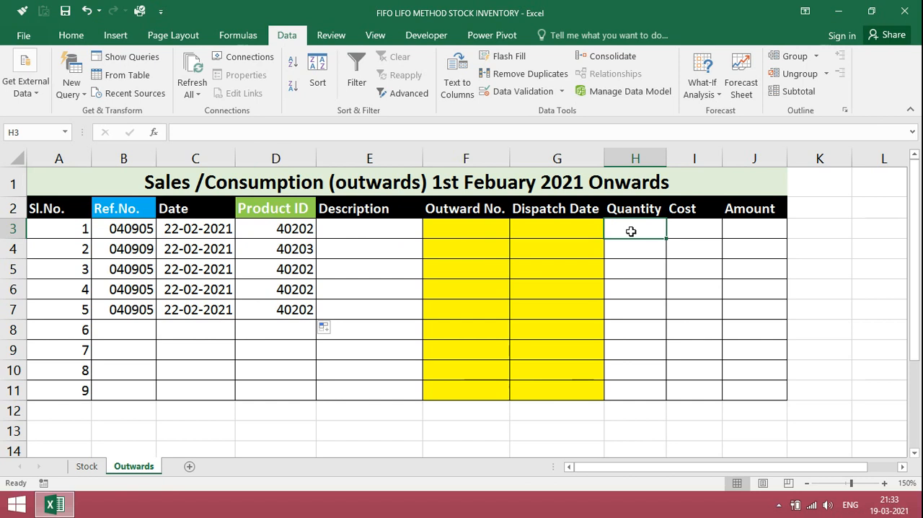
left_click(87, 470)
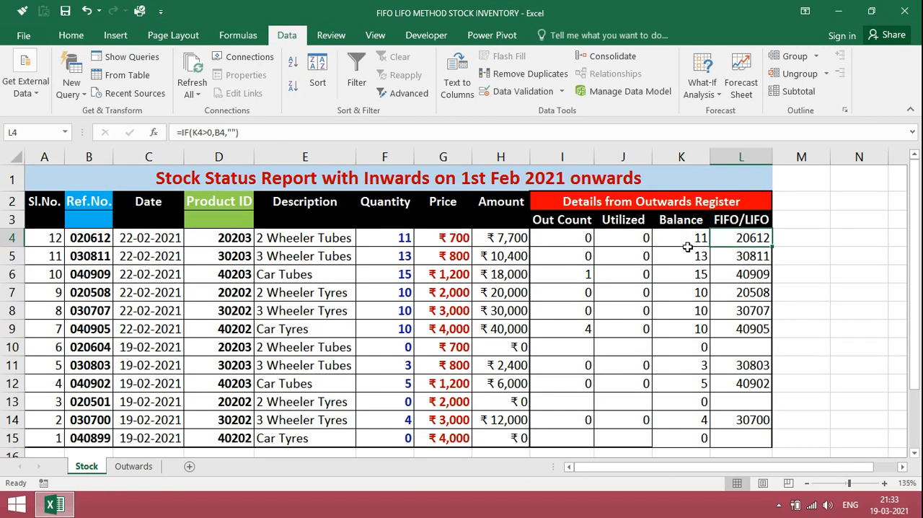
left_click(135, 467)
key("ctrl+c")
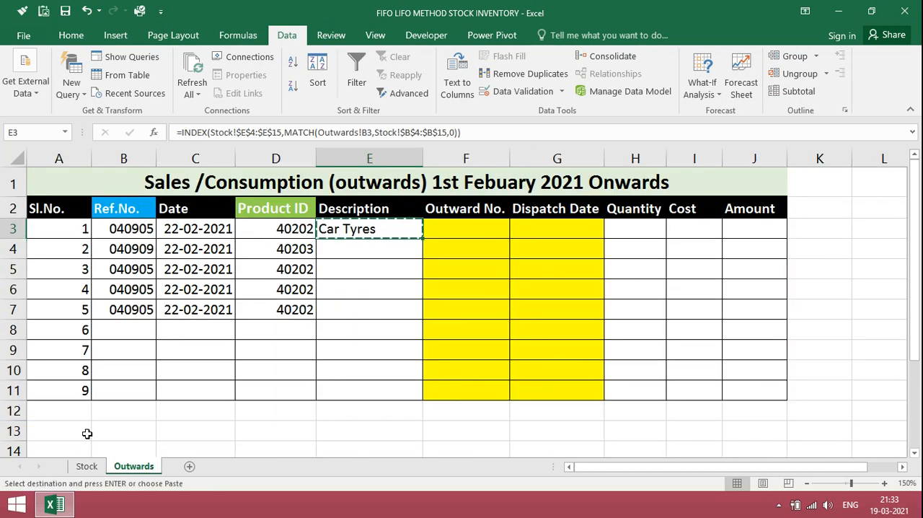
key("Down")
key("shift+Down")
key("shift+Down")
key("shift+Down")
key("Return")
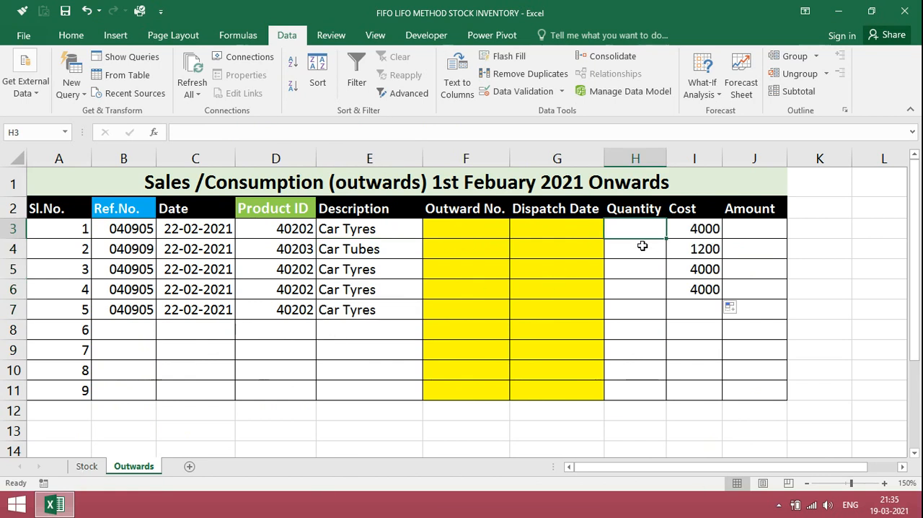
- Examine the Utilized formulas on the Stock sheet, from J4 down to the 040905 row
left_click(86, 466)
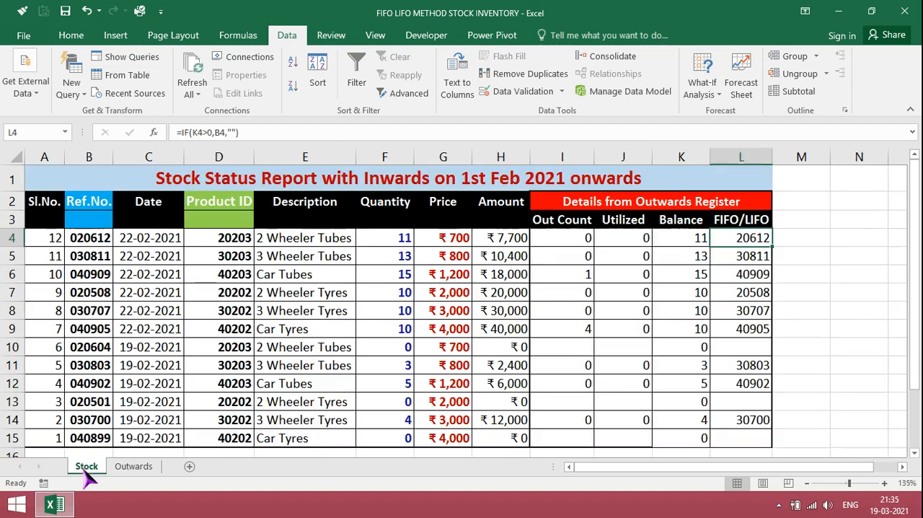
left_click(637, 239)
left_click(122, 467)
left_click(87, 466)
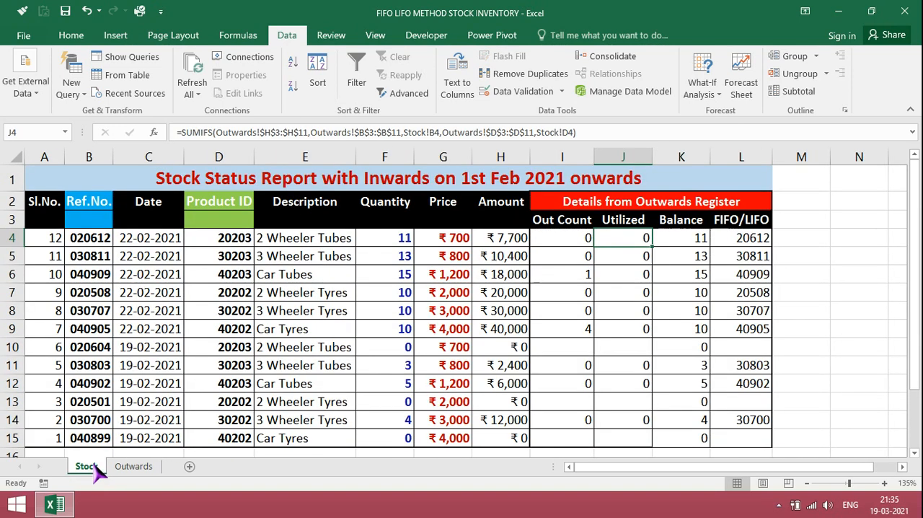
key("Down")
key("Down")
key("Down")
key("Down")
key("Down")
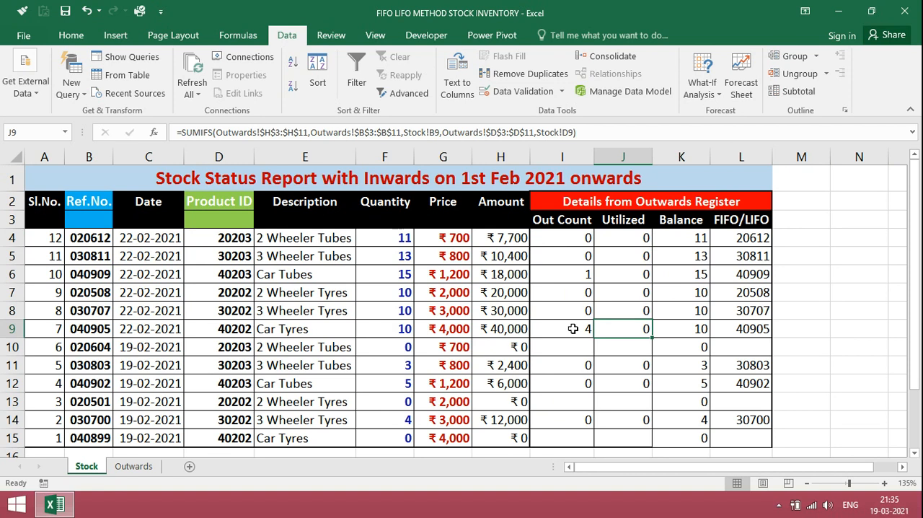
- Enter quantities 2, 2, 3 and 2 for the 040905 car tyre rows in Outwards cells H3, H5, H6 and H7
left_click(138, 467)
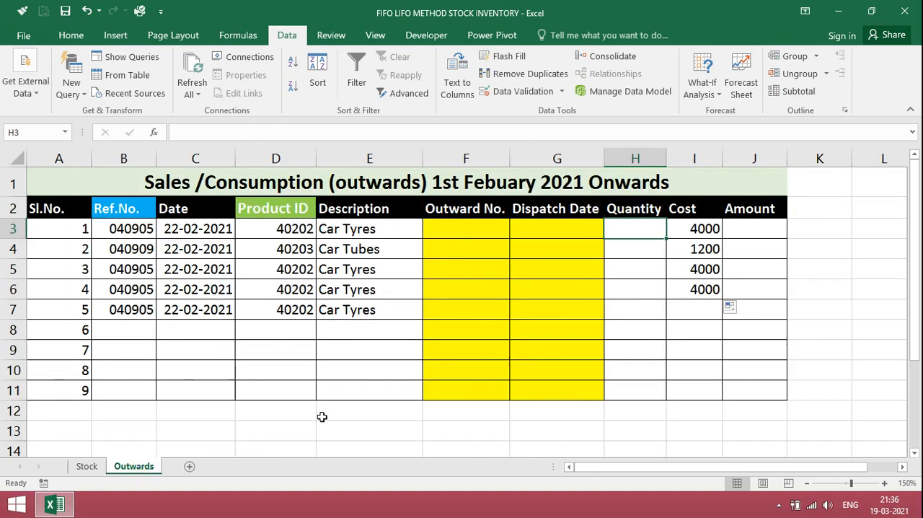
type("2")
key("Return")
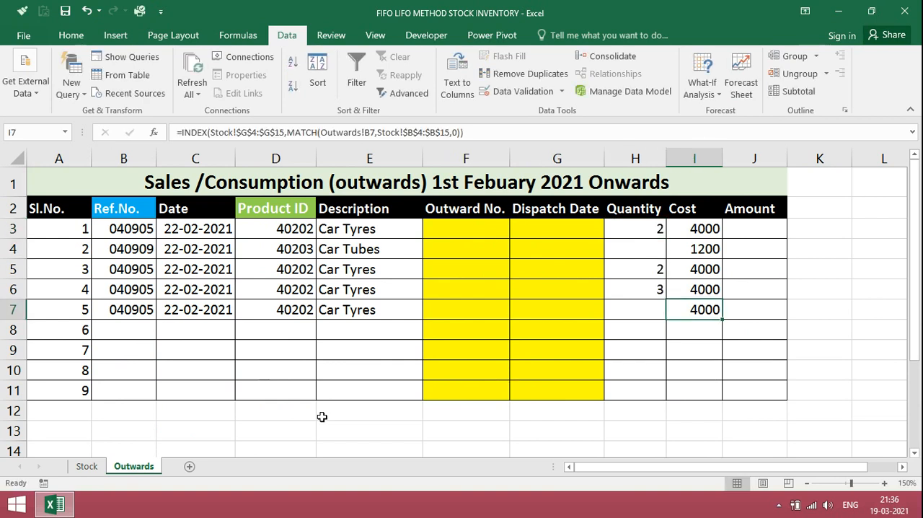
key("Left")
type("2")
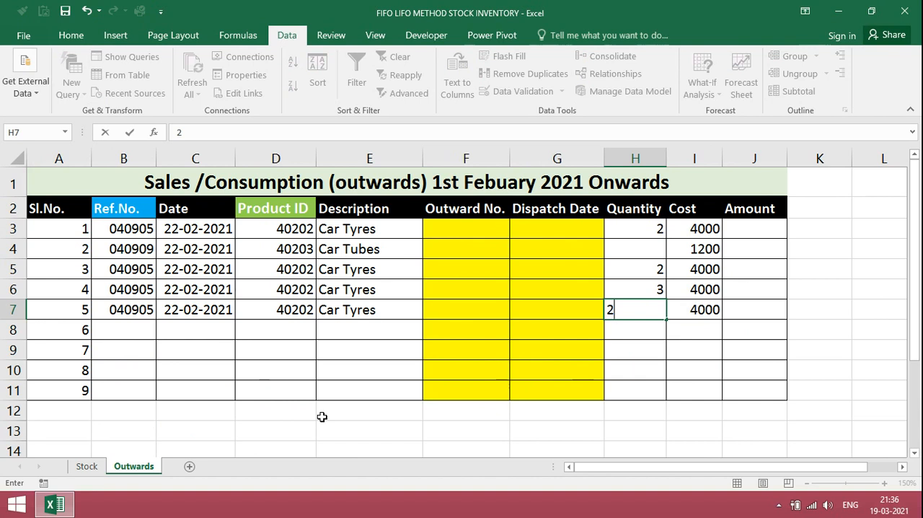
key("Return")
- Check the Utilized and Balance cells for 040905 on the Stock sheet, and set the Outwards quantity in H7 to 3
key("ctrl+Page_Up")
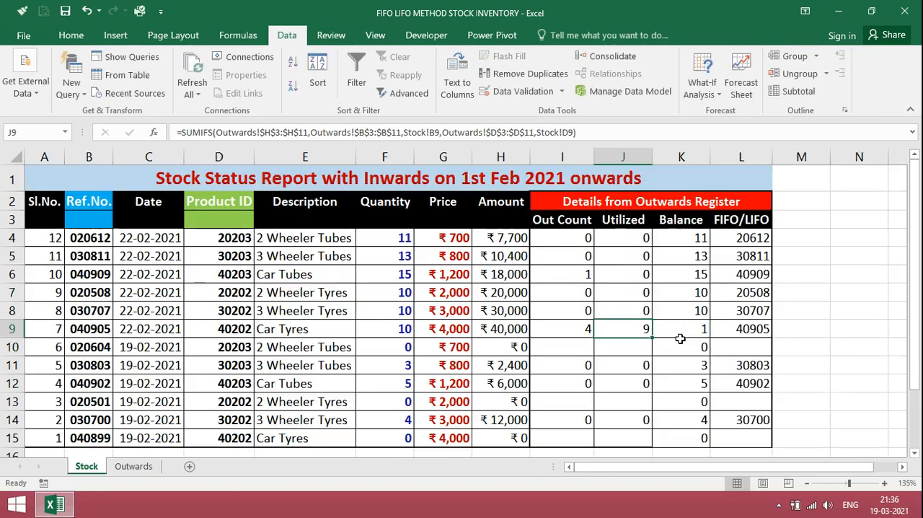
left_click(681, 334)
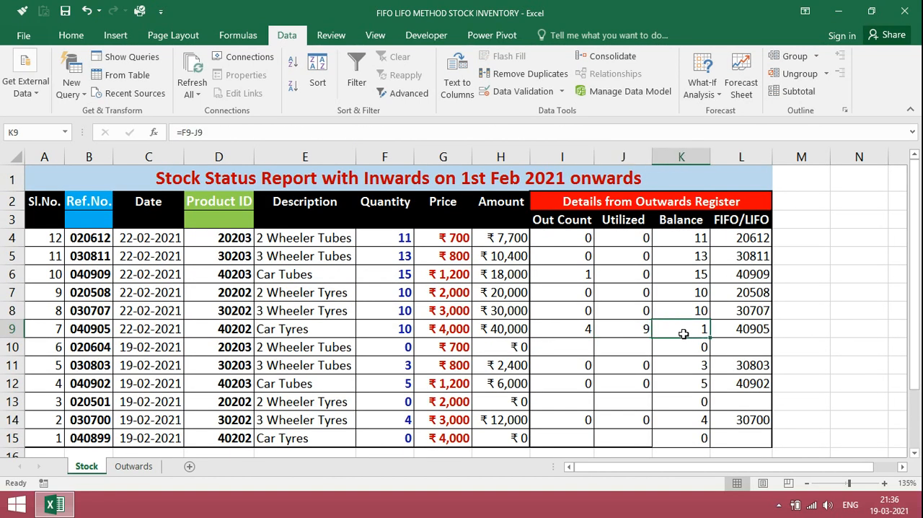
left_click(634, 333)
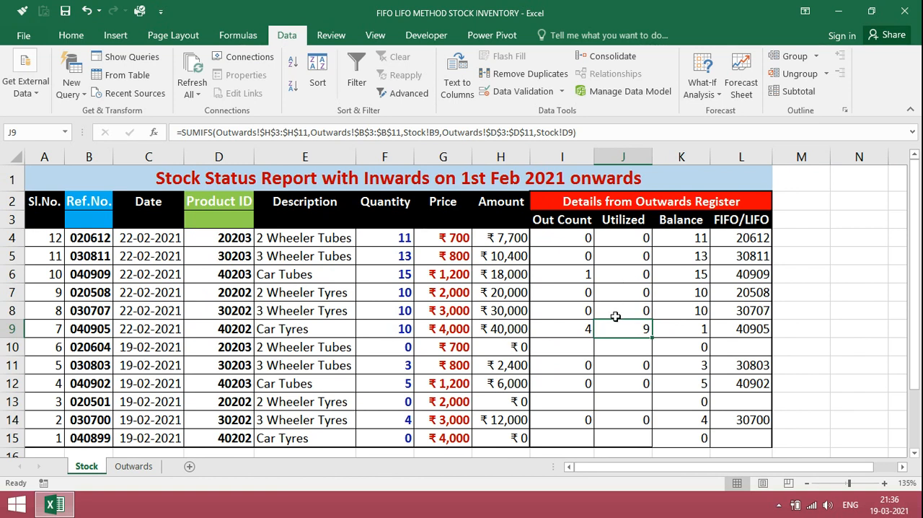
left_click(134, 467)
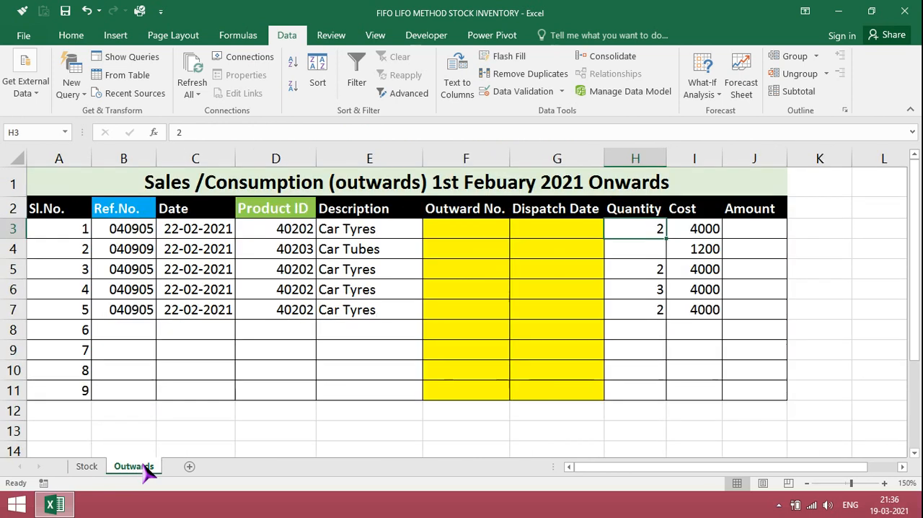
left_click(659, 310)
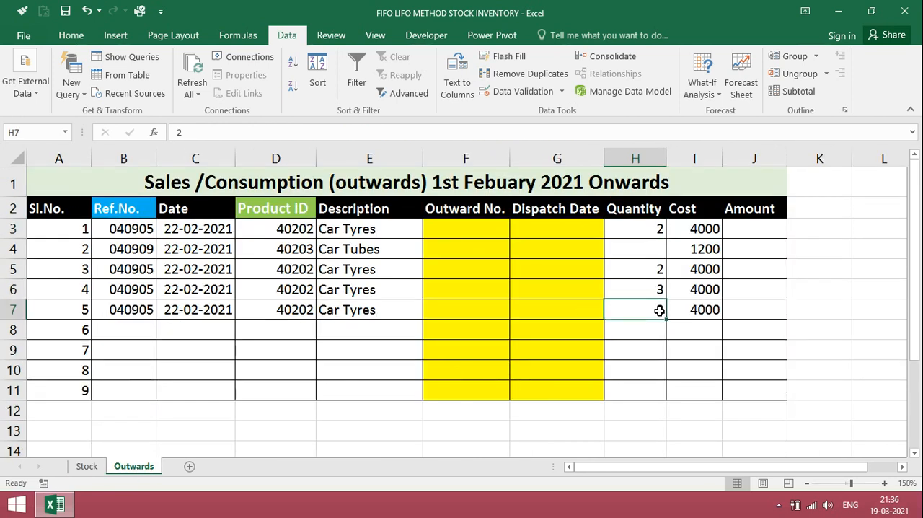
type("3")
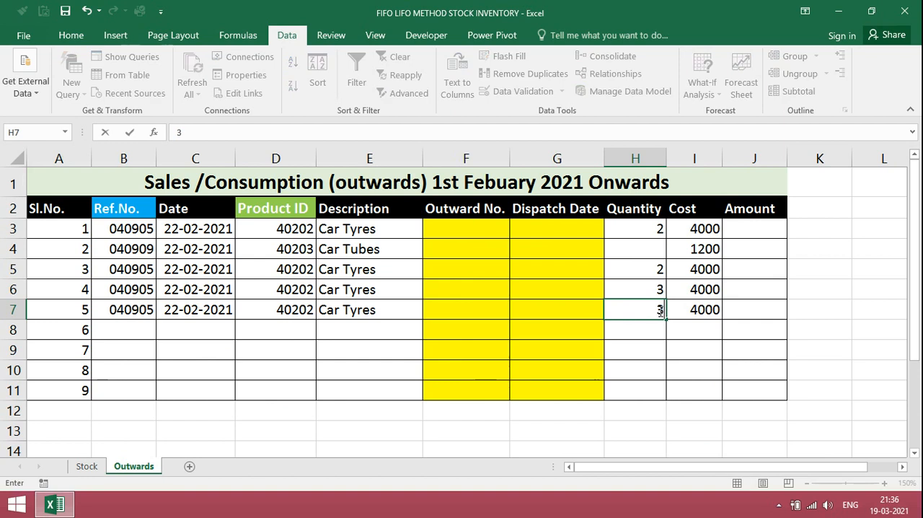
key("Return")
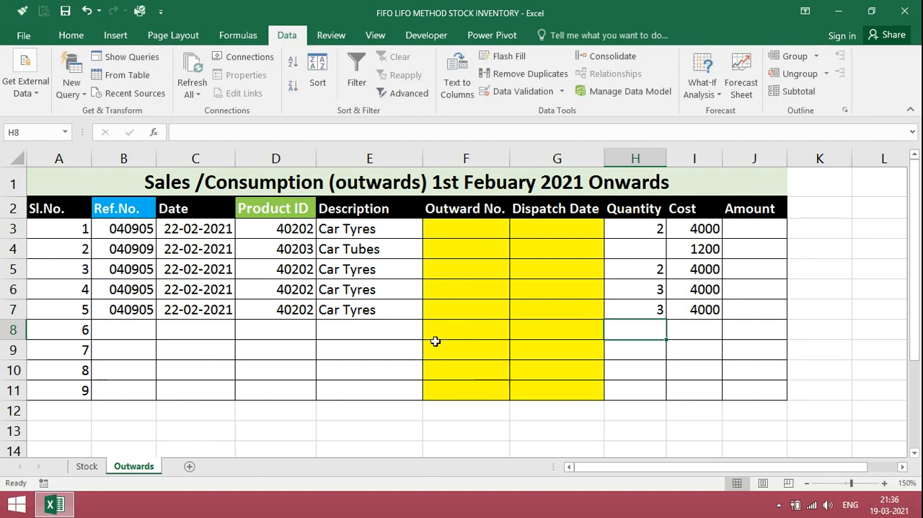
- Examine the 040905 Balance and FIFO/LIFO cells on the Stock sheet and the Ref.No. choices offered in Outwards cell B8
left_click(87, 466)
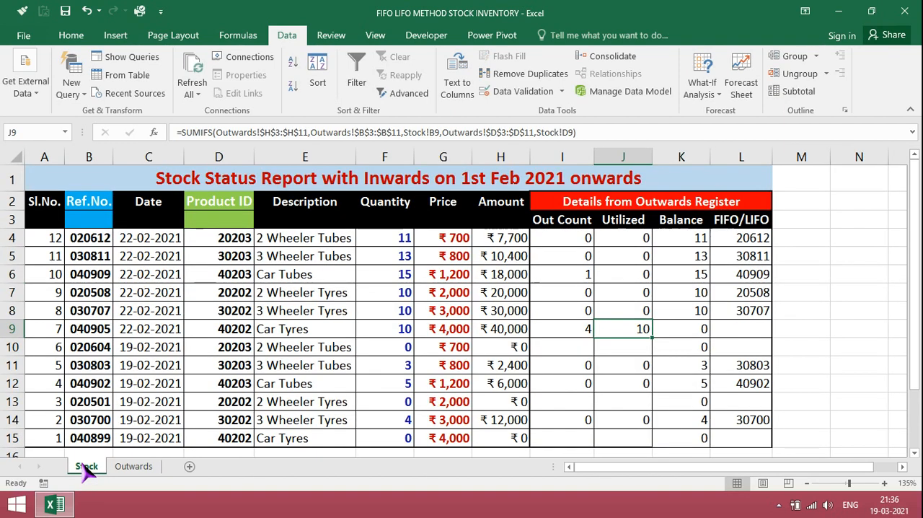
left_click(701, 328)
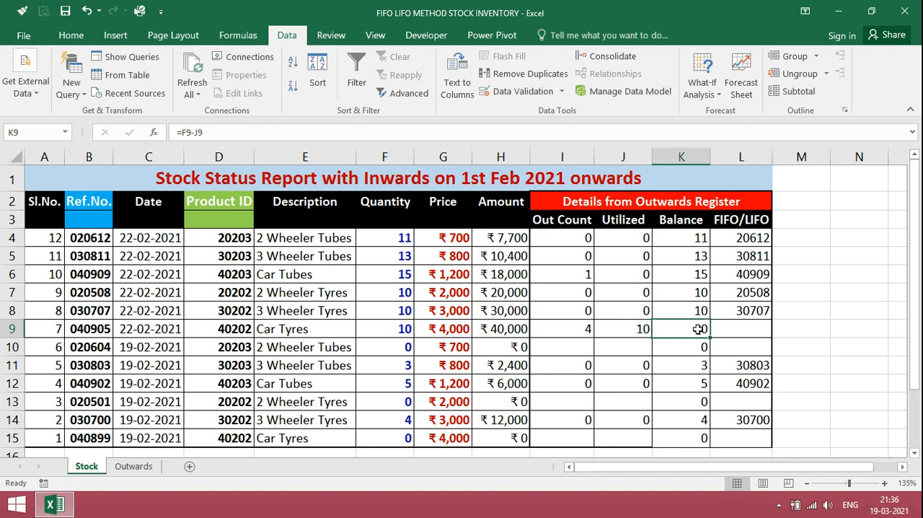
left_click(737, 329)
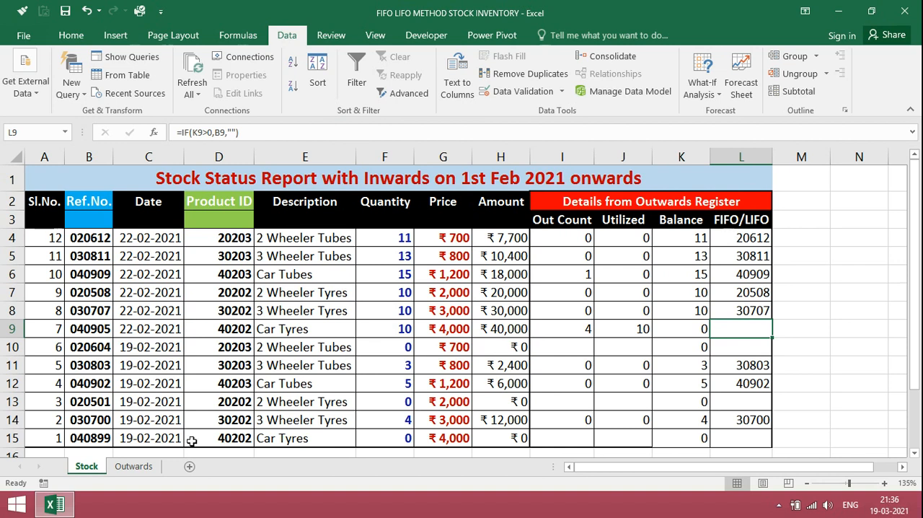
left_click(132, 470)
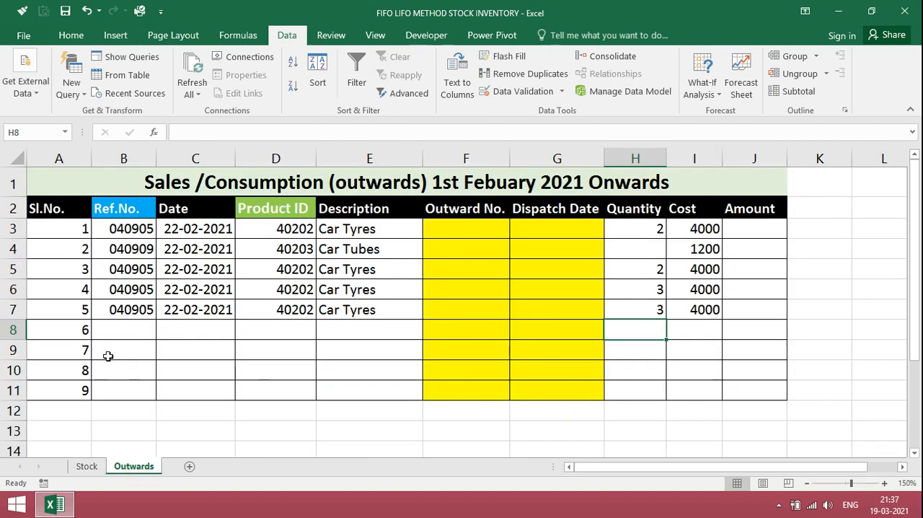
left_click(121, 330)
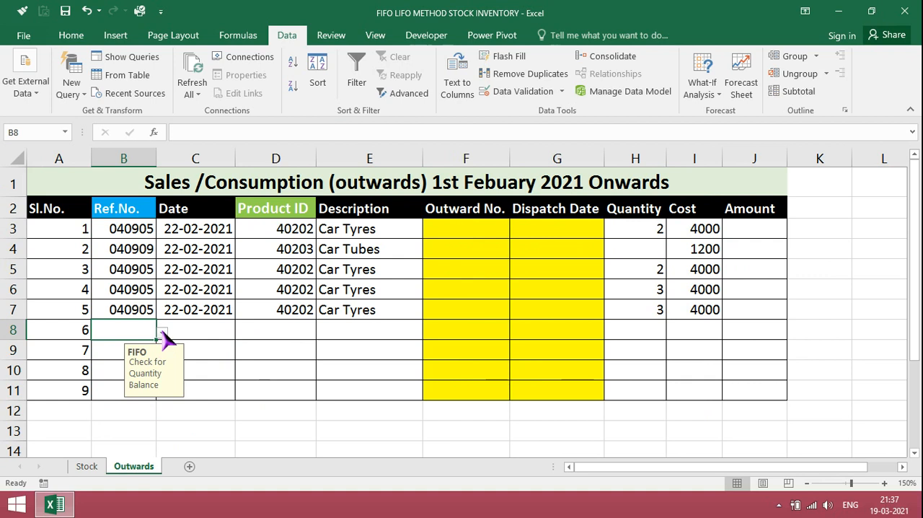
left_click(163, 333)
left_click_drag(164, 398, 166, 354)
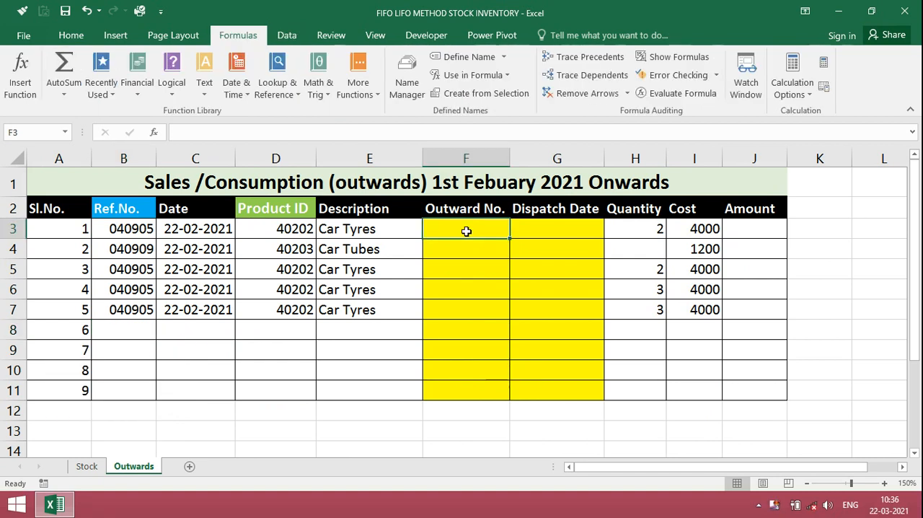
- Enter outward numbers D-23 to D-27 in F3:F7 and dispatch dates 01-Mar, 01-Mar, 02-Mar, 03-Mar and 04-Mar in G3:G7
type("D")
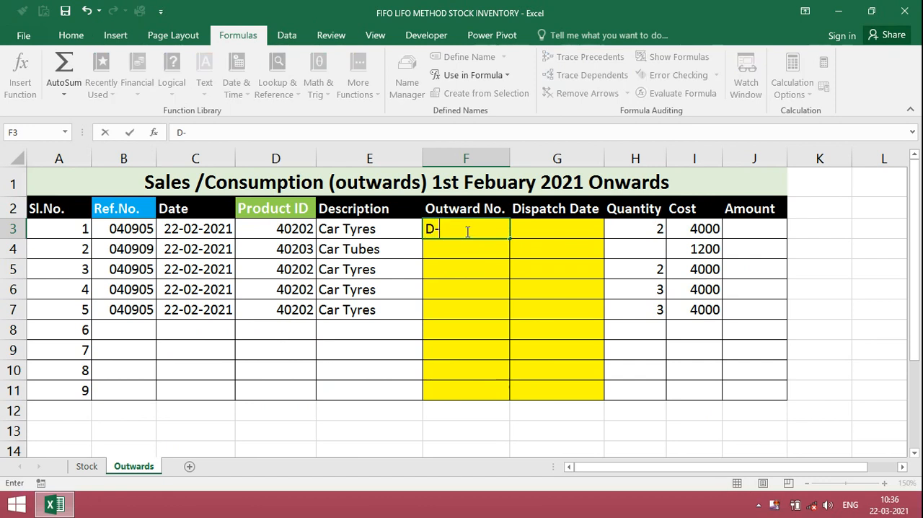
type("-23")
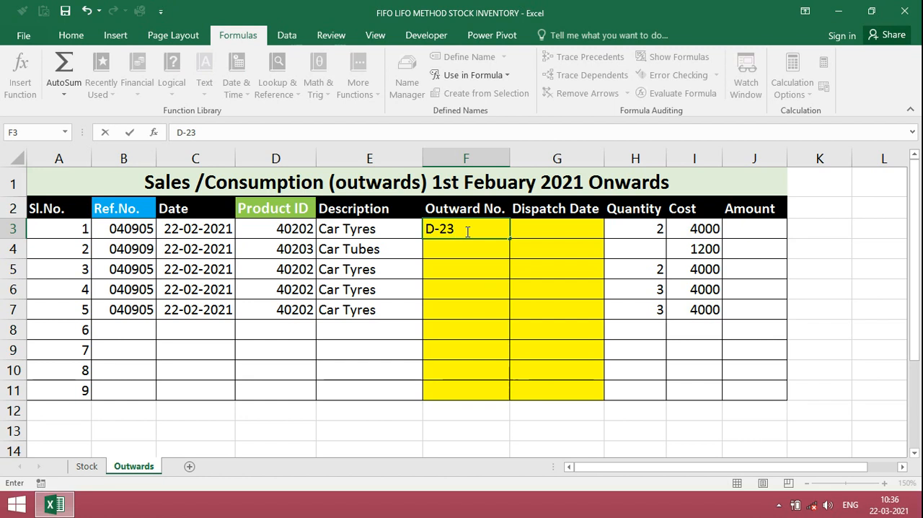
key("Return")
type("D")
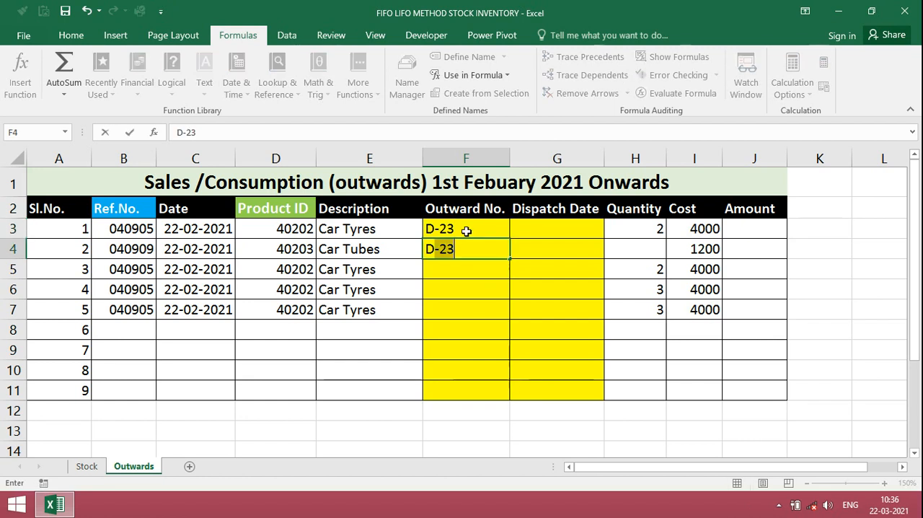
type("-24")
key("Return")
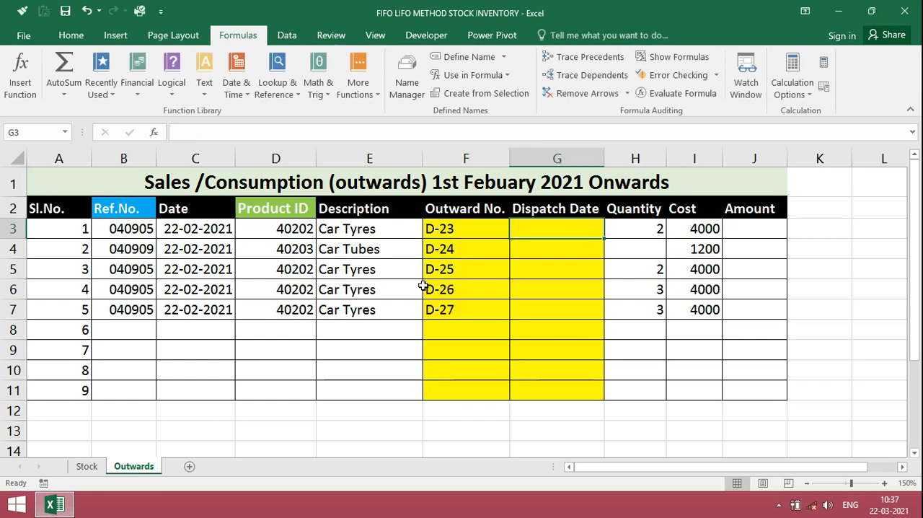
type("1/")
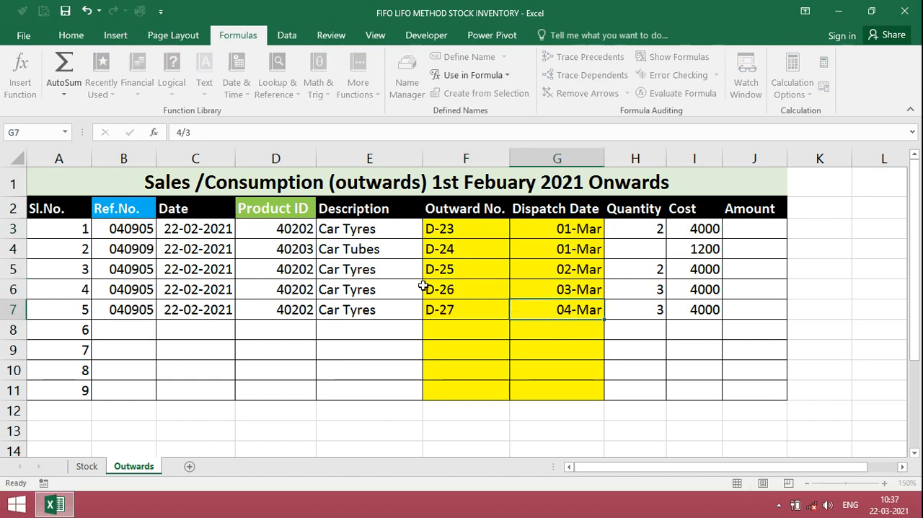
key("Return")
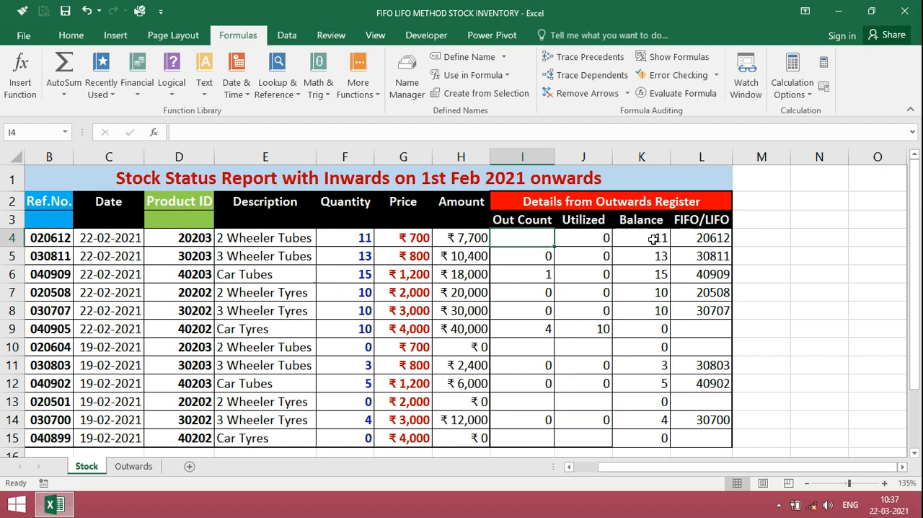
- Enter the Balance formula =F4-J4 in Stock cell K4 and fill it down to K15
left_click(653, 239)
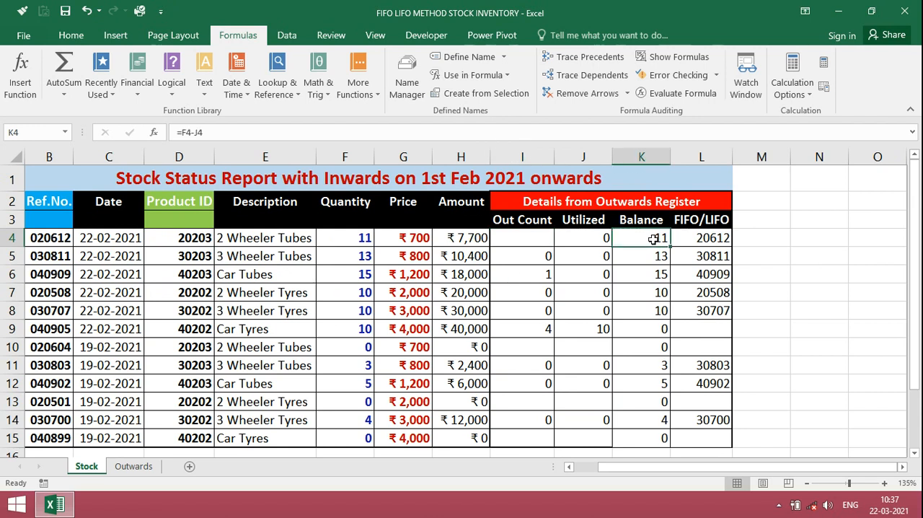
type("=")
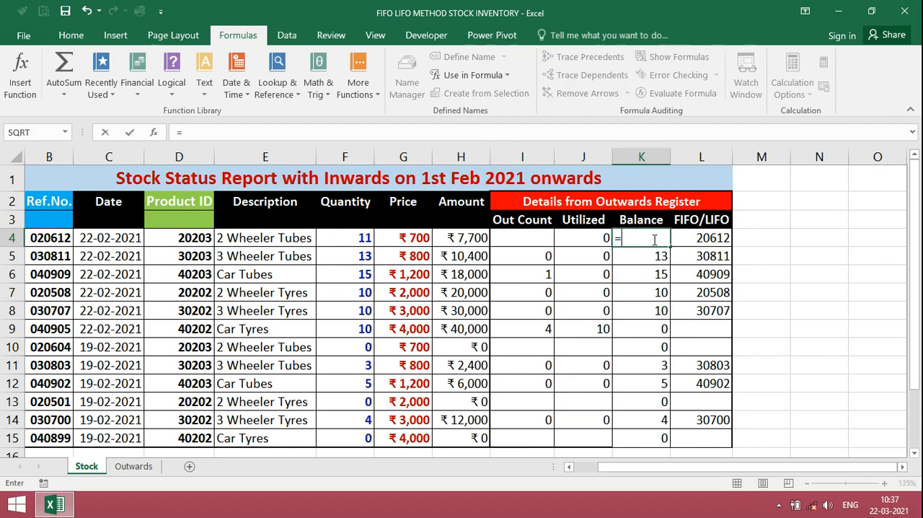
left_click(353, 242)
type("-")
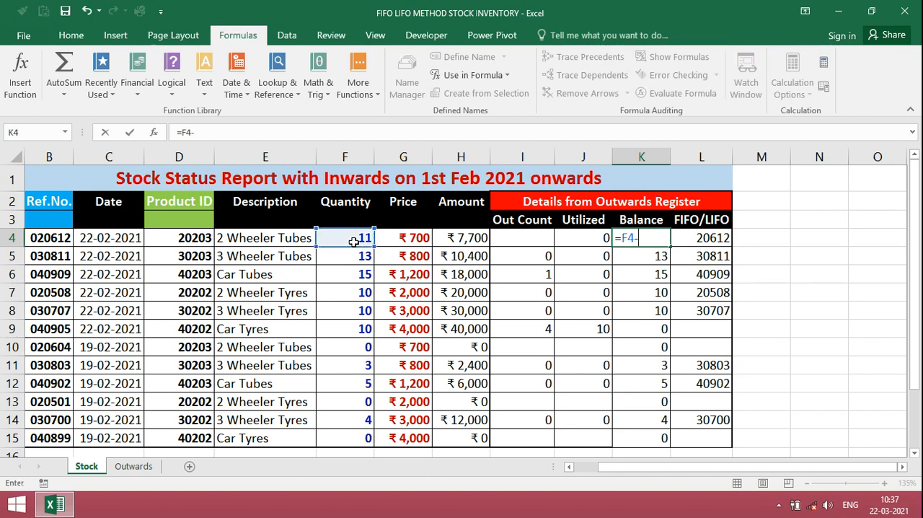
left_click(601, 237)
key("Return")
left_click(661, 237)
left_click_drag(670, 247, 658, 447)
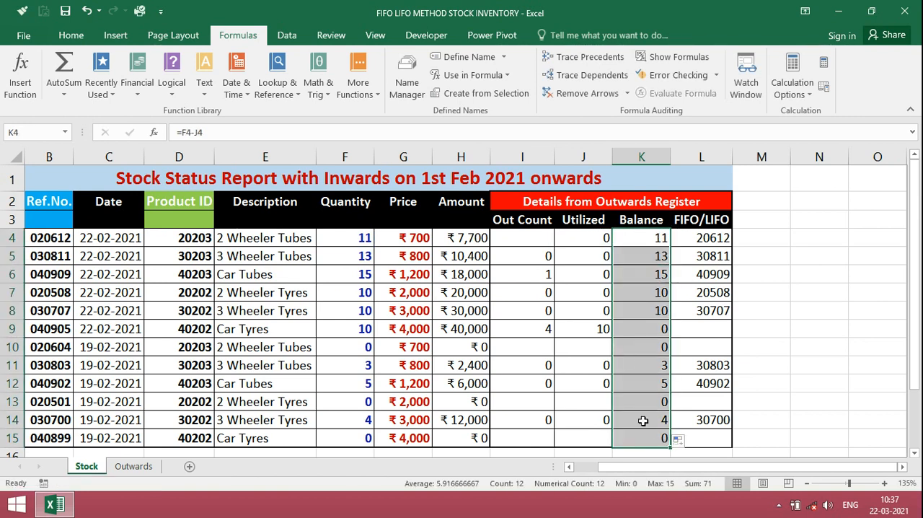
- Start the Utilized formula in Stock cell J4 as SUMIFS with the sum range Outwards!$H$3:$H$11
left_click(588, 241)
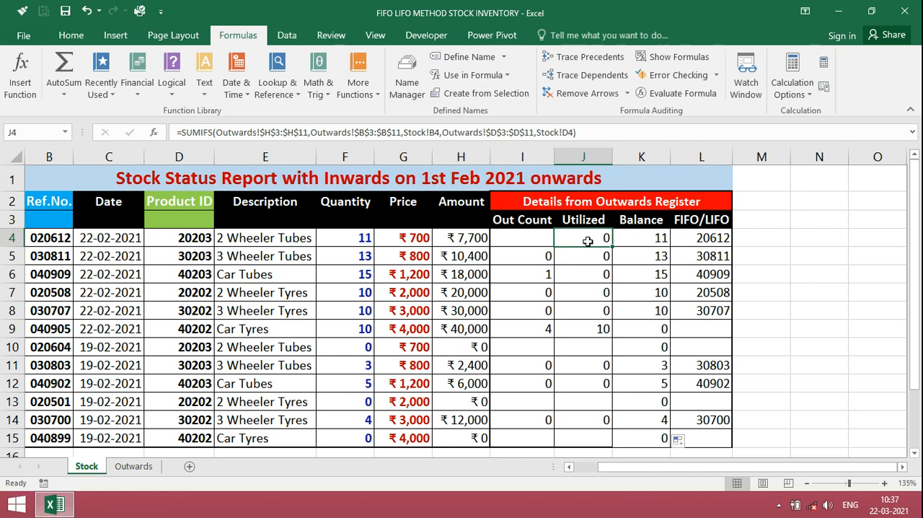
type("=")
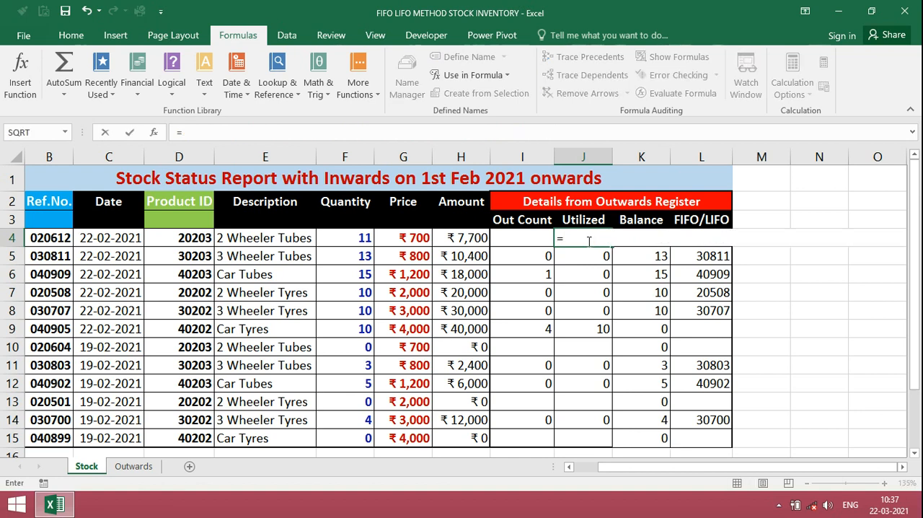
type("SUMIFS")
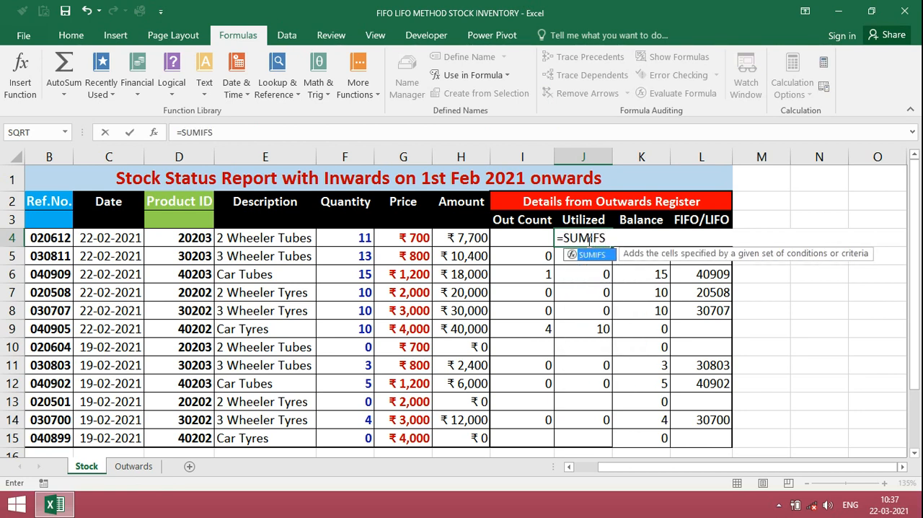
type("(Outwards!")
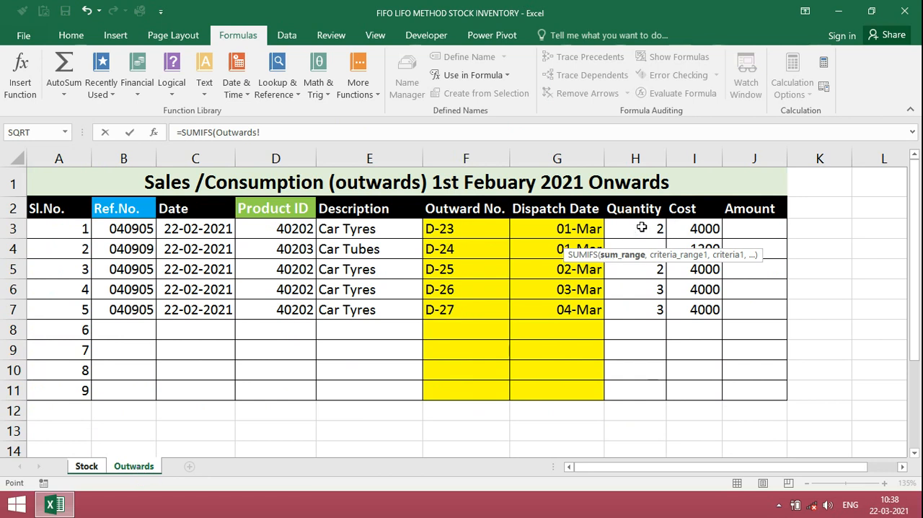
left_click_drag(646, 232, 643, 388)
key("F4")
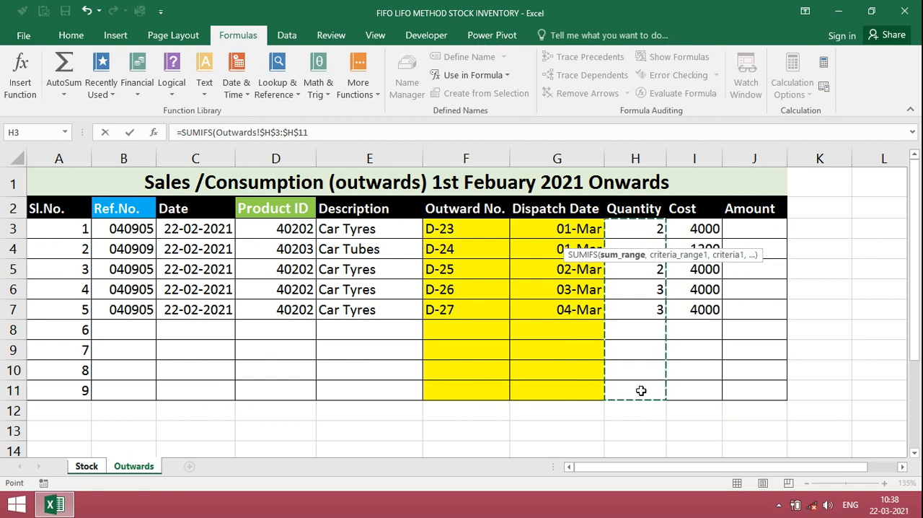
type(",")
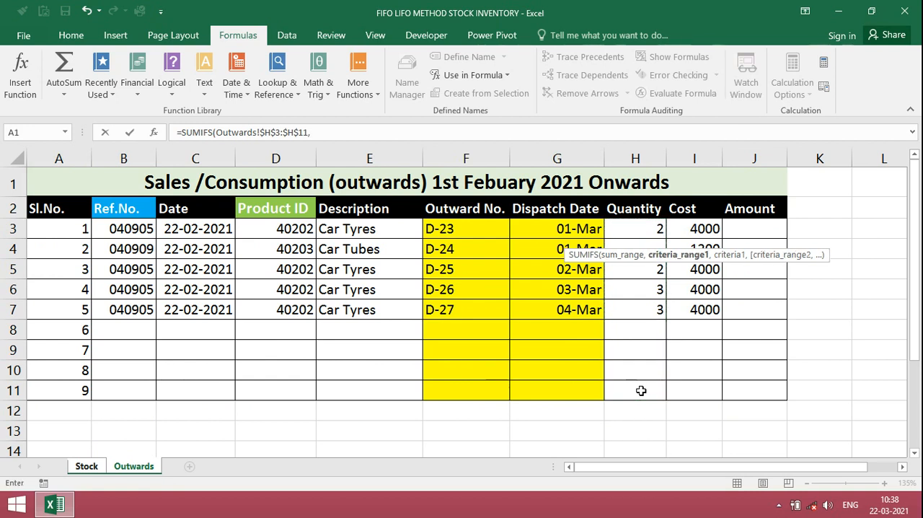
- Add the first SUMIFS condition, matching Outwards!$B$3:$B$11 against the reference number in Stock!B4
left_click(87, 466)
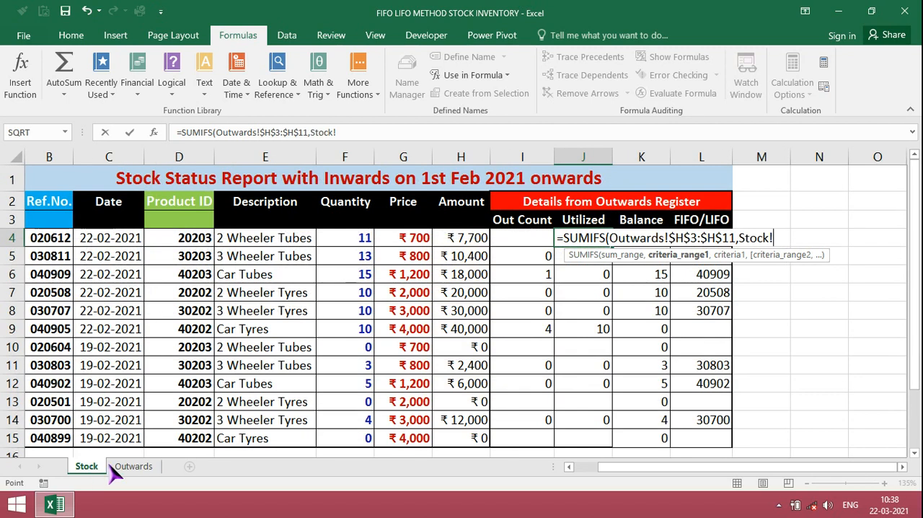
left_click(134, 469)
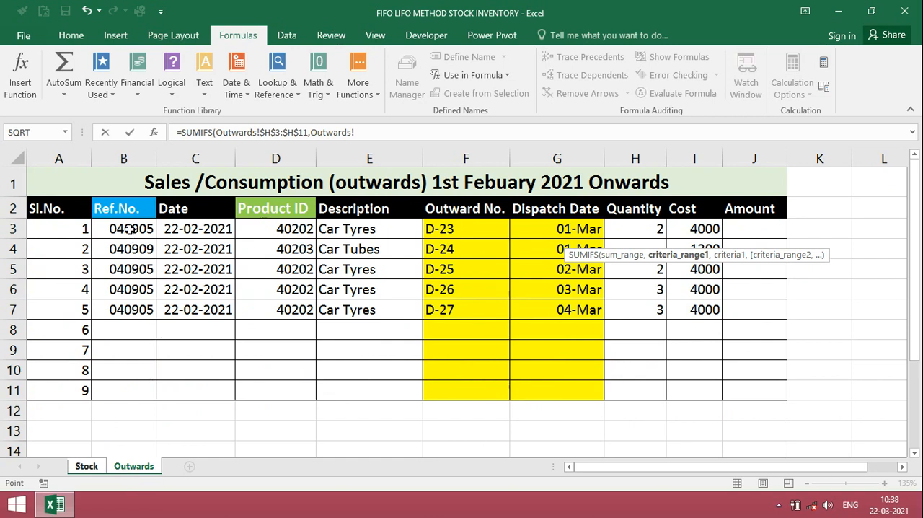
left_click_drag(129, 228, 125, 386)
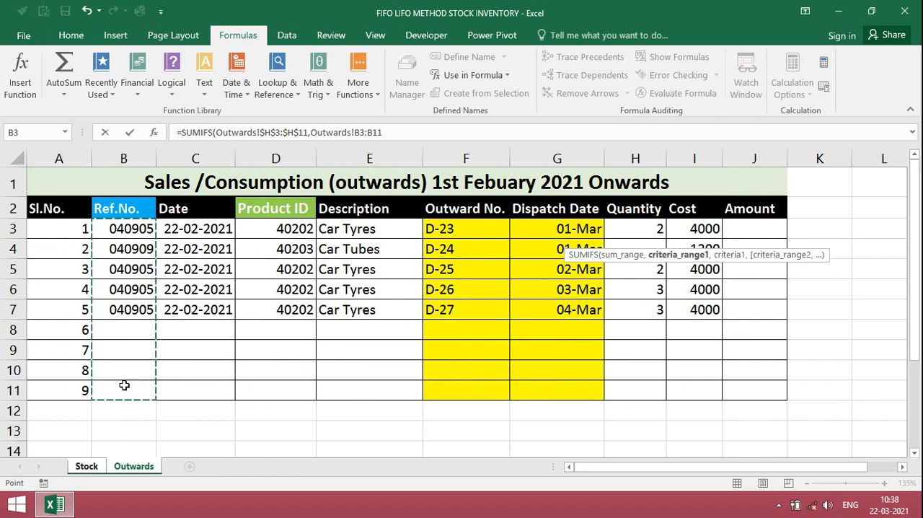
key("F4")
type(",")
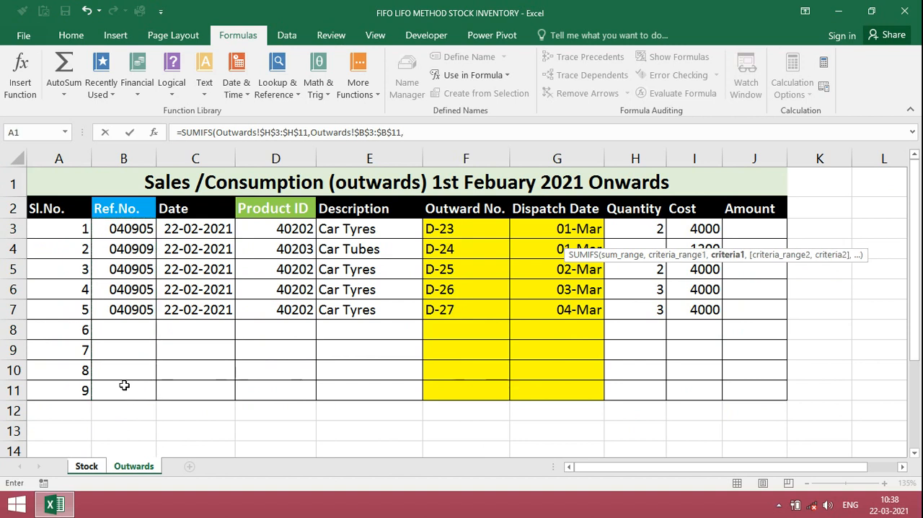
left_click(94, 468)
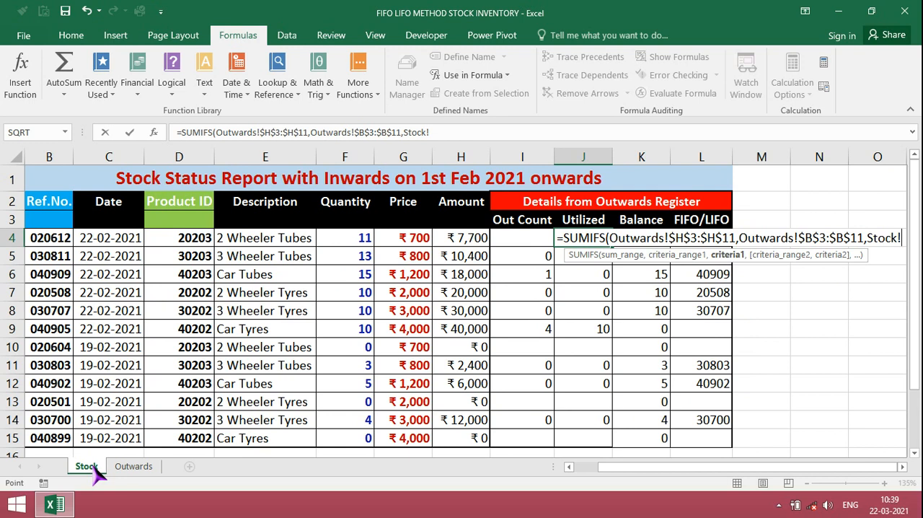
left_click(46, 238)
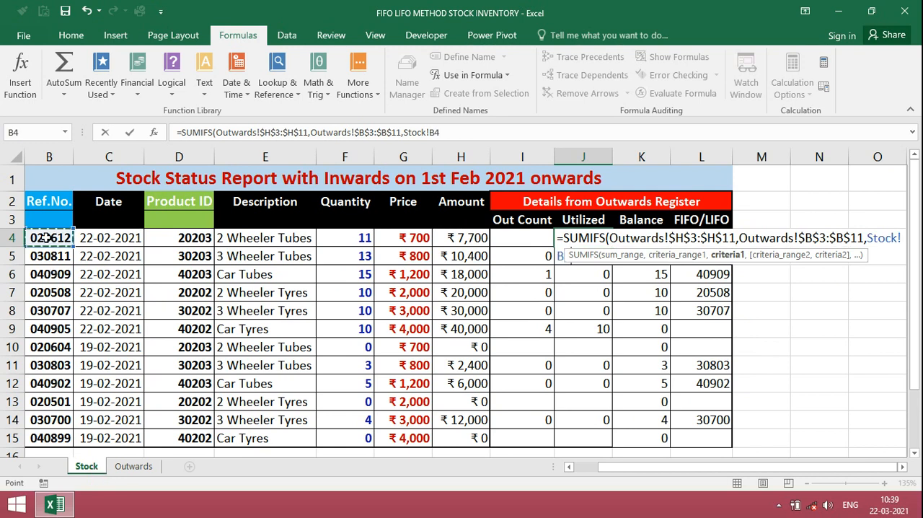
type(",")
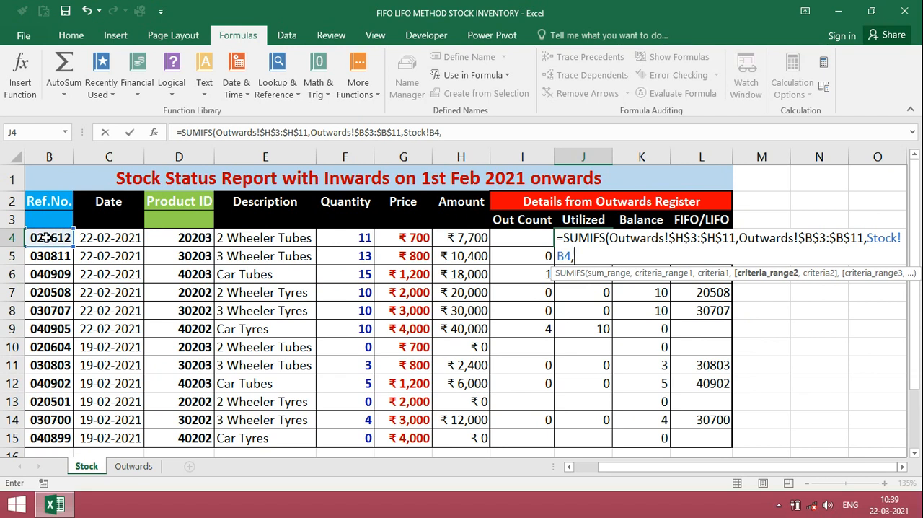
- Add the second SUMIFS condition, matching Outwards!$D$3:$D$11 against the product ID in Stock!D4, and complete the formula
left_click(133, 475)
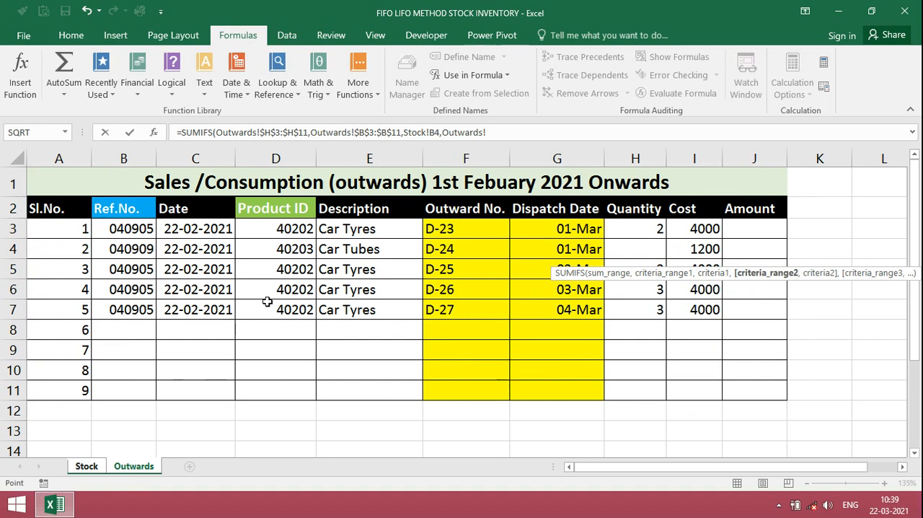
left_click(278, 230)
left_click_drag(278, 230, 270, 391)
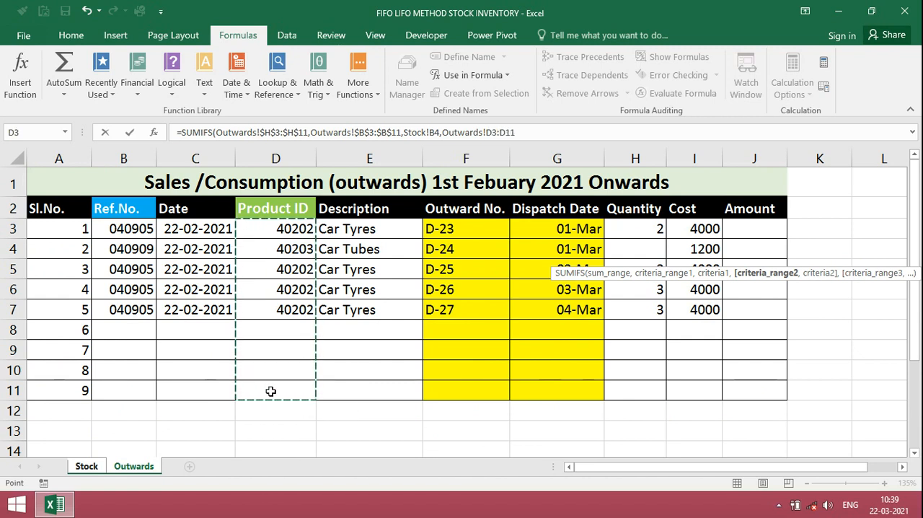
key("F4")
type(",")
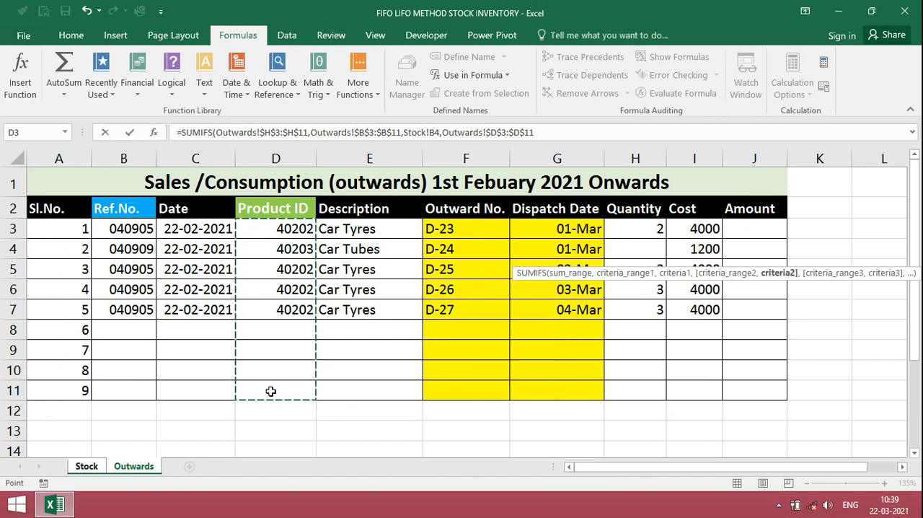
left_click(87, 466)
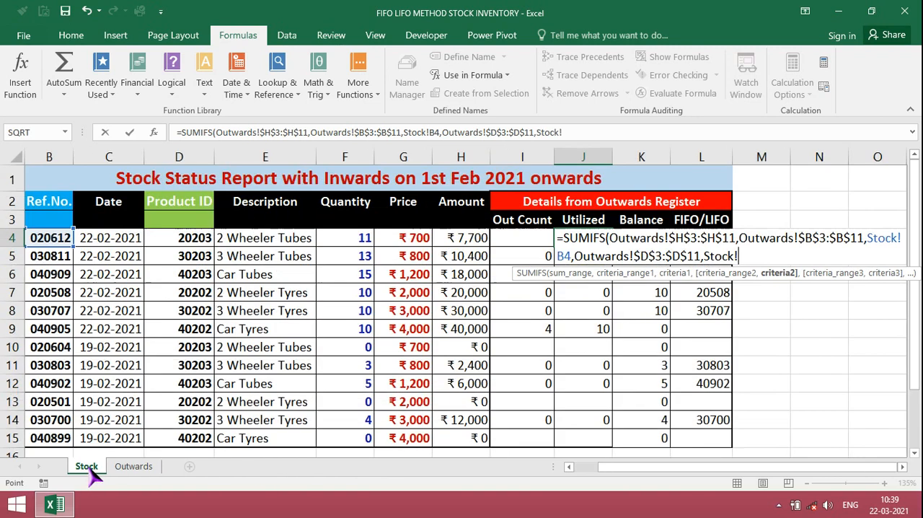
left_click(196, 246)
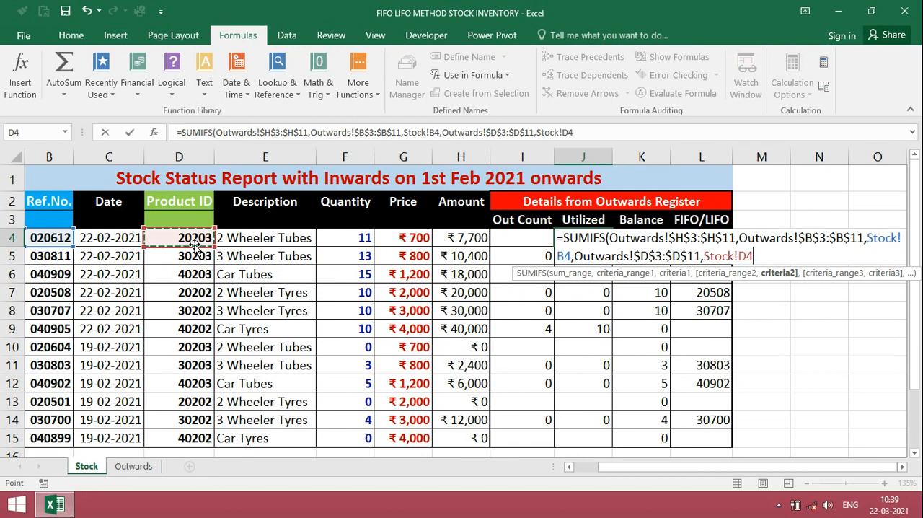
type(")")
key("Return")
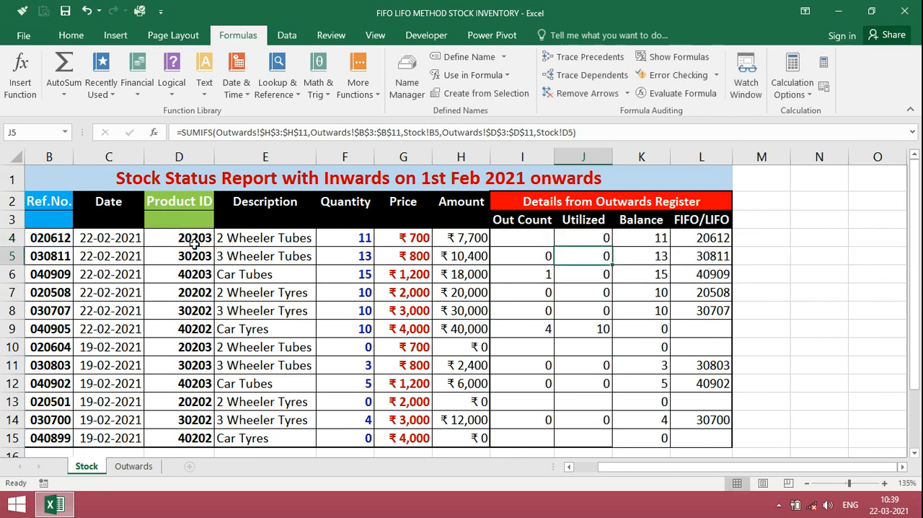
- Fill the Utilized formula from J4 down to J15 and clear the Utilized and Balance cells in rows 10 and 13
key("Up")
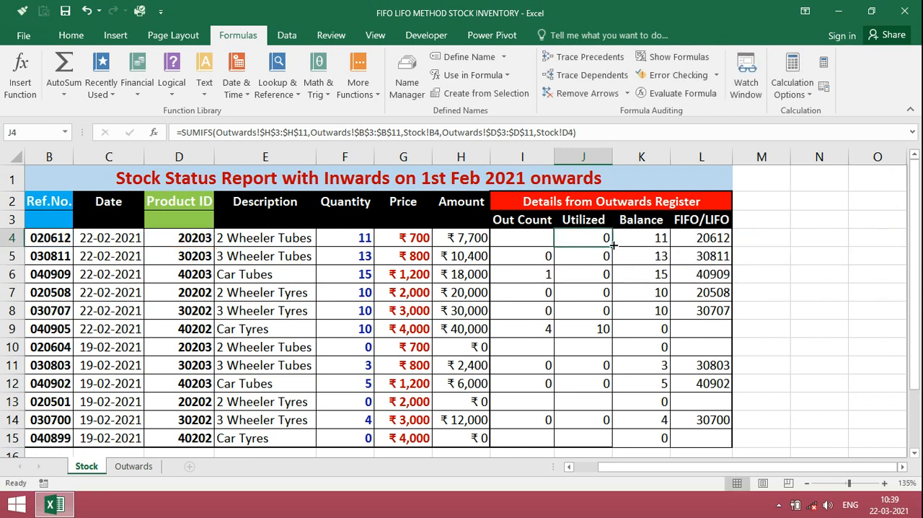
left_click_drag(612, 245, 606, 437)
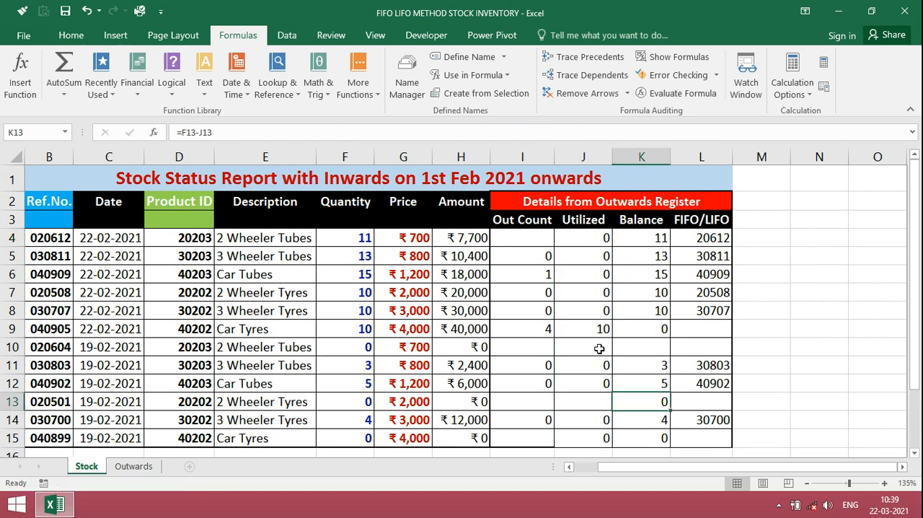
key("Left")
key("Left")
key("Left")
key("Up")
key("Up")
key("Up")
key("Up")
key("Up")
key("Up")
key("Up")
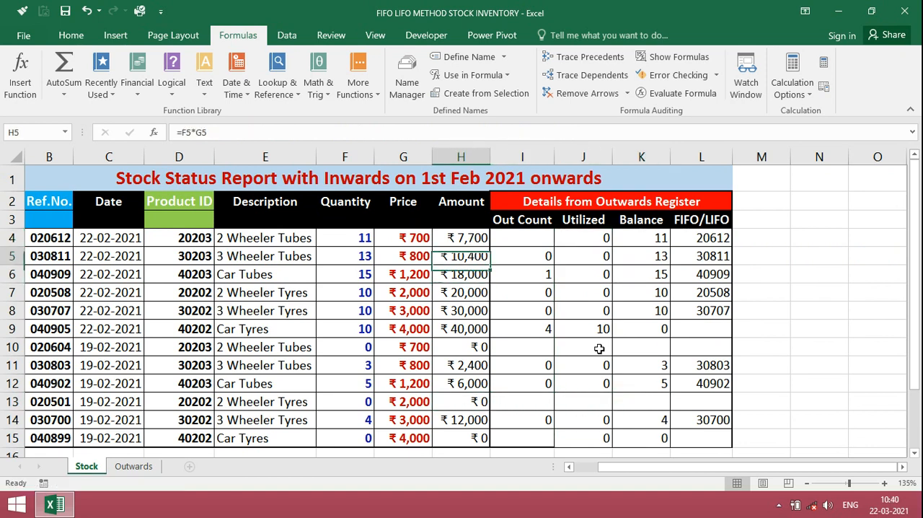
- Start the Out Count formula in Stock cell I4 as COUNTIFS, matching Outwards!$B$3:$B$11 against Stock!B4
key("Up")
key("Up")
key("Right")
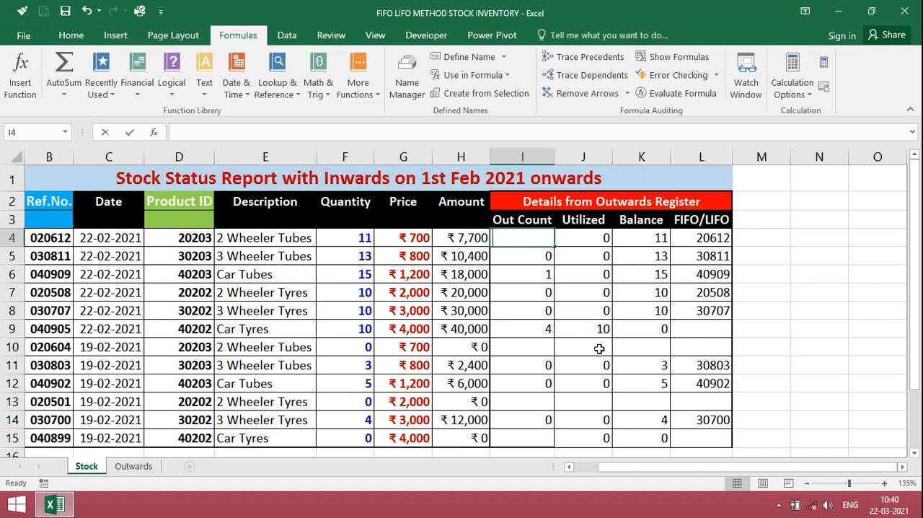
type("=C")
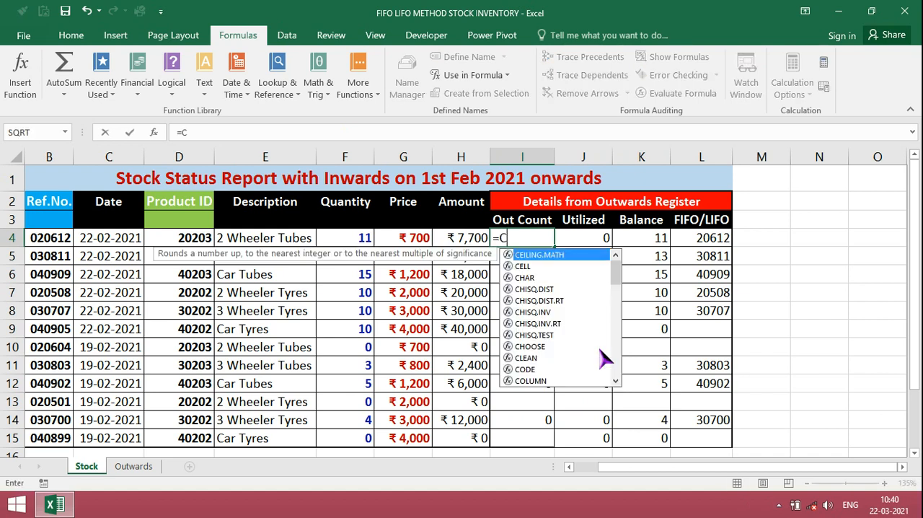
type("OUNTIFS(")
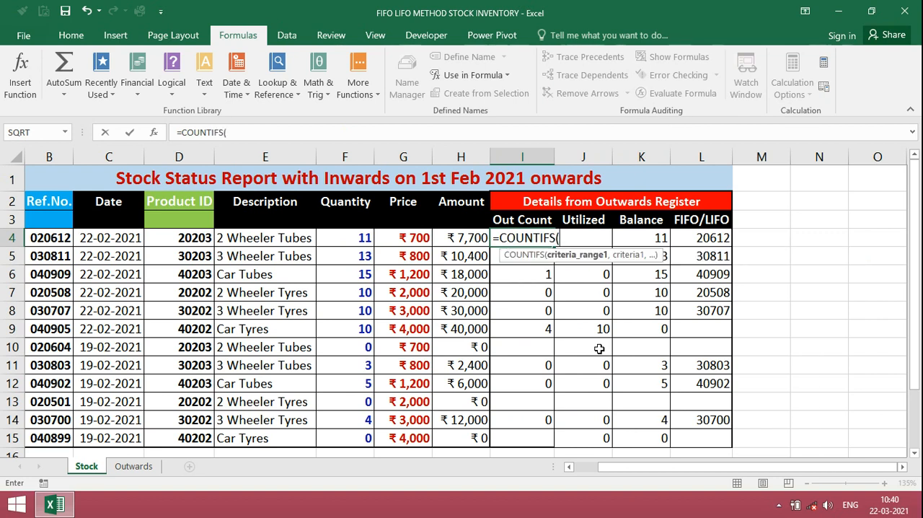
left_click(137, 471)
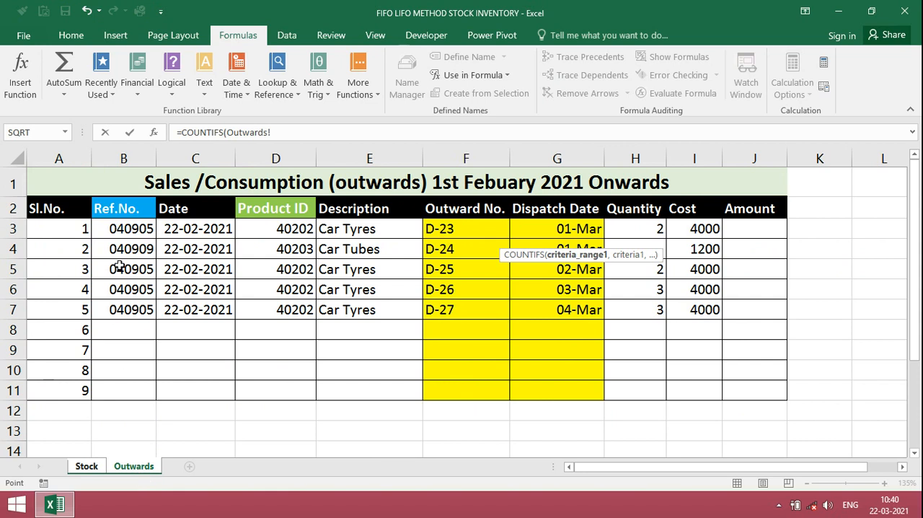
left_click(124, 228)
left_click_drag(124, 228, 119, 395)
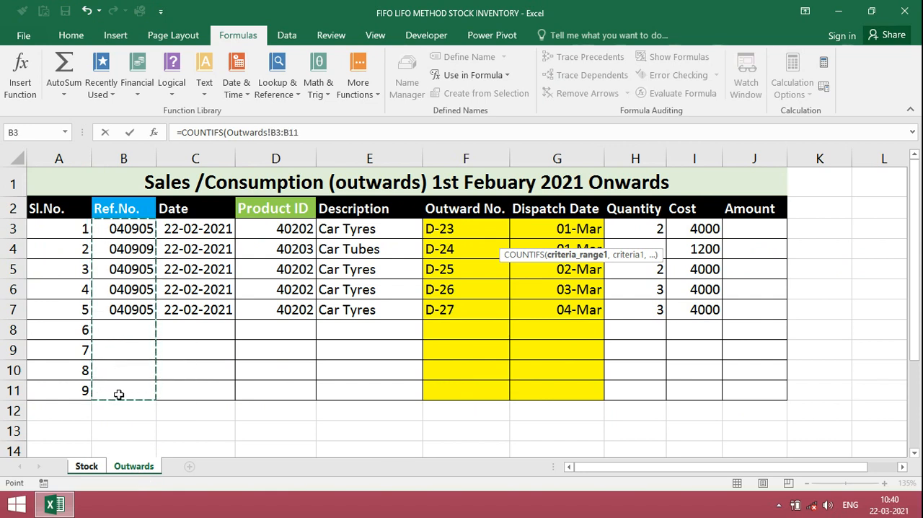
key("F4")
type(",")
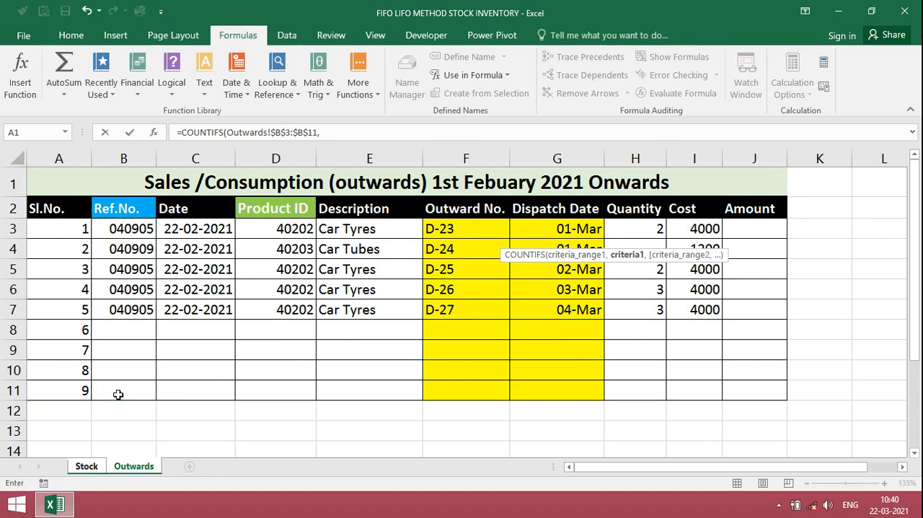
left_click(86, 467)
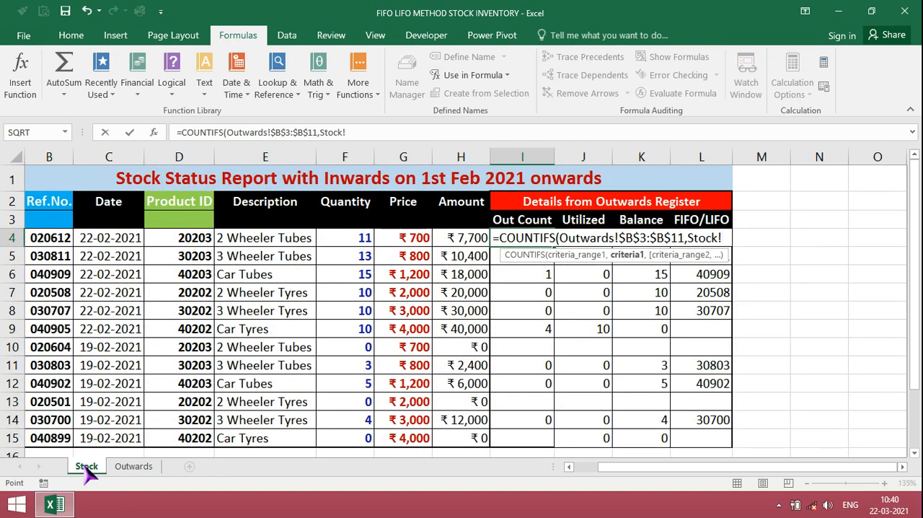
left_click(49, 240)
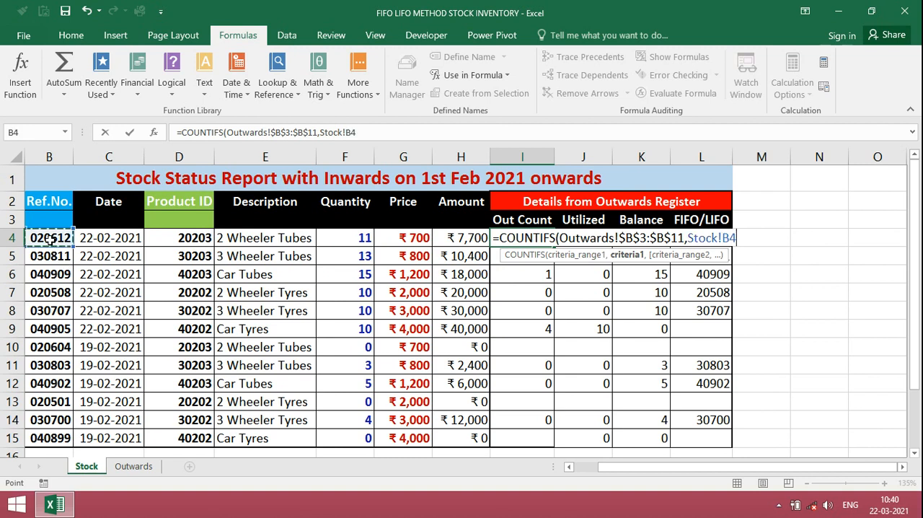
type(",")
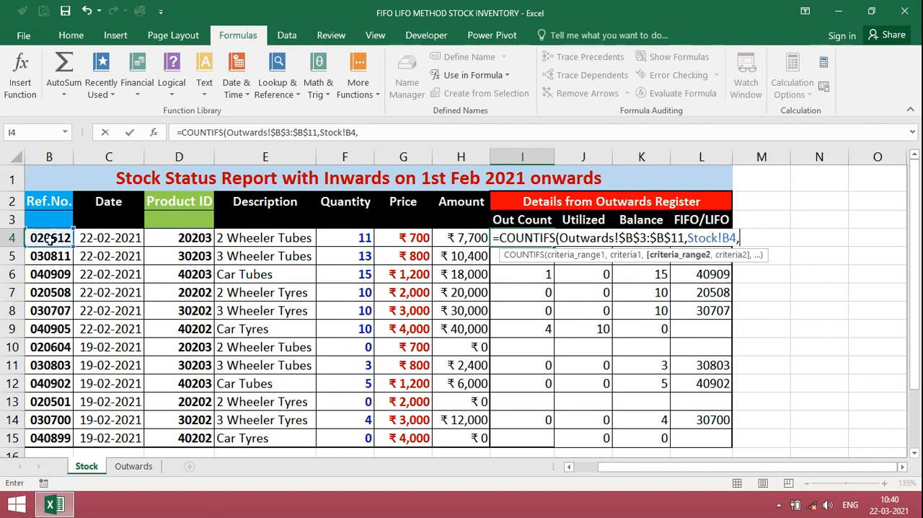
- Add the second COUNTIFS condition, matching Outwards!$D$3:$D$11 against Stock!D4, and complete the Out Count formula
left_click(133, 468)
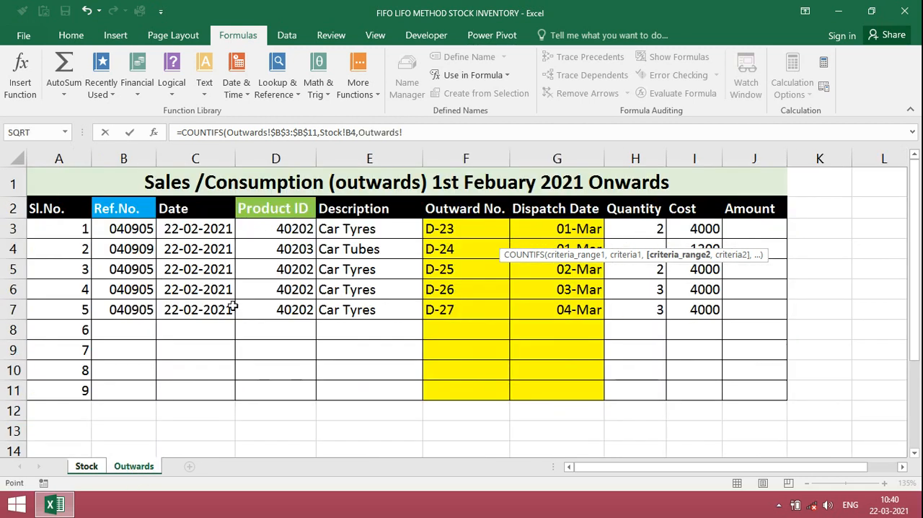
left_click_drag(283, 228, 279, 393)
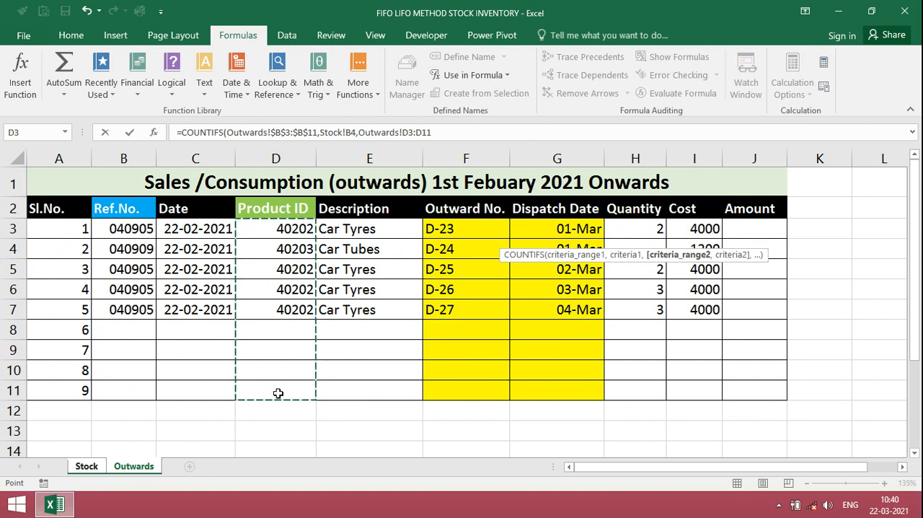
key("F4")
type(",")
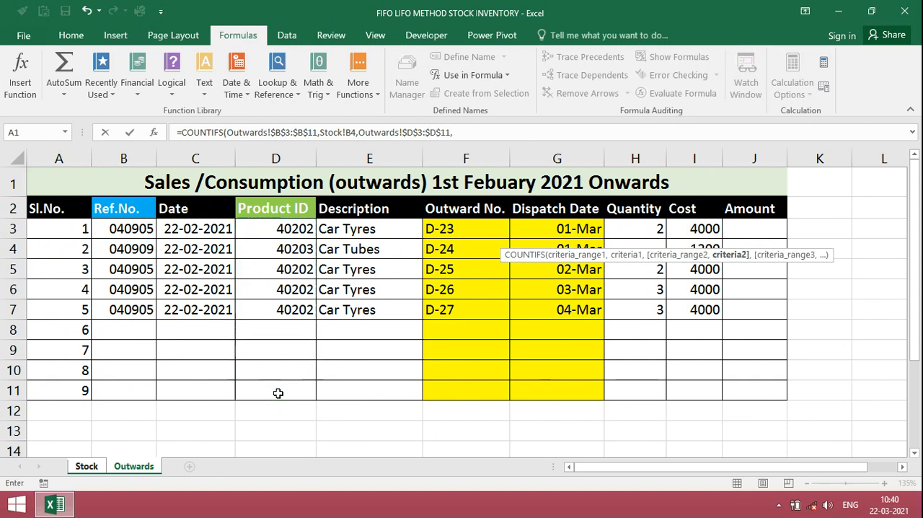
left_click(86, 466)
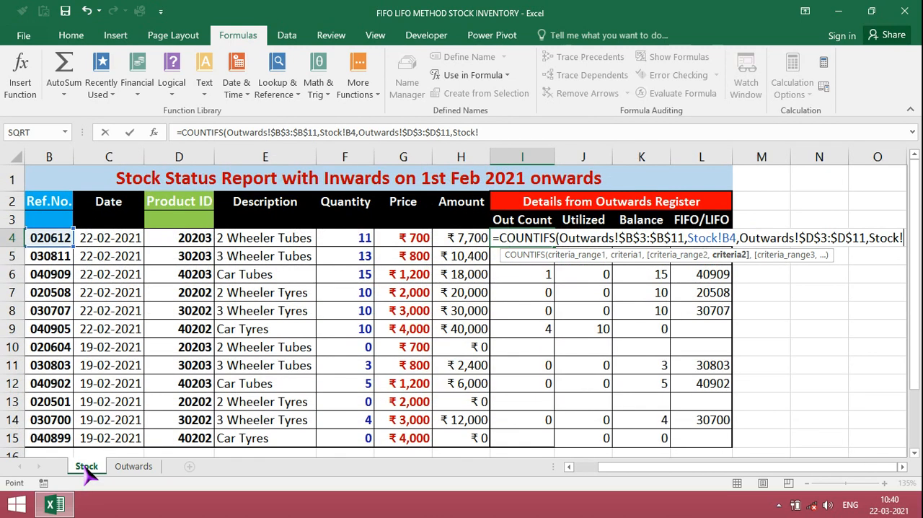
left_click(201, 240)
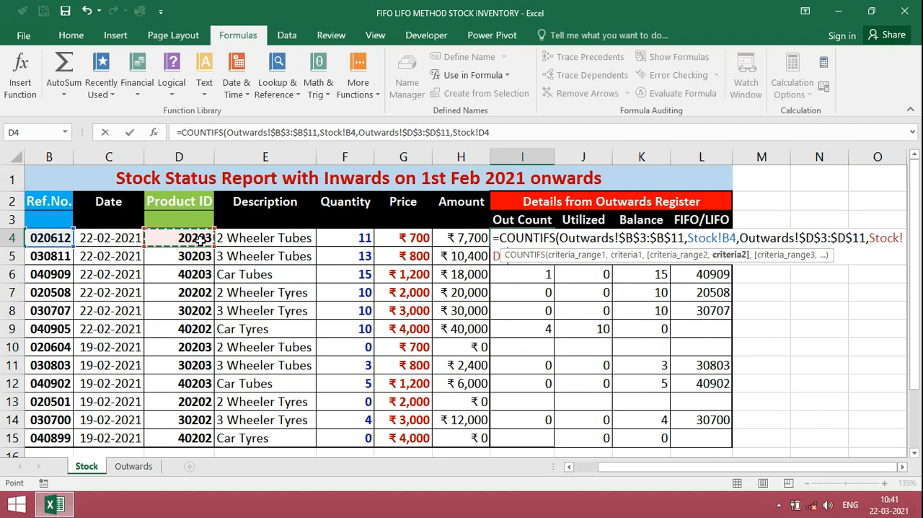
key("Return")
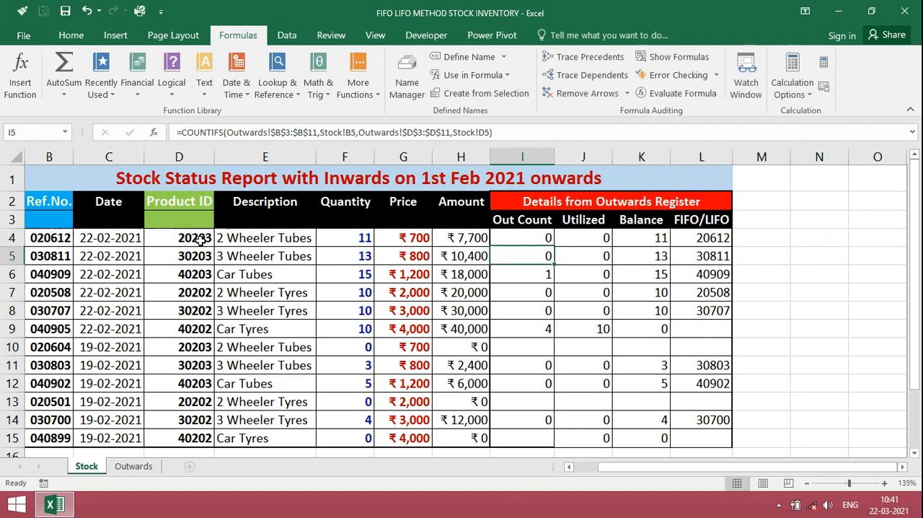
- Fill the Out Count formula from I4 down to I15 and check the count for 040905
key("Up")
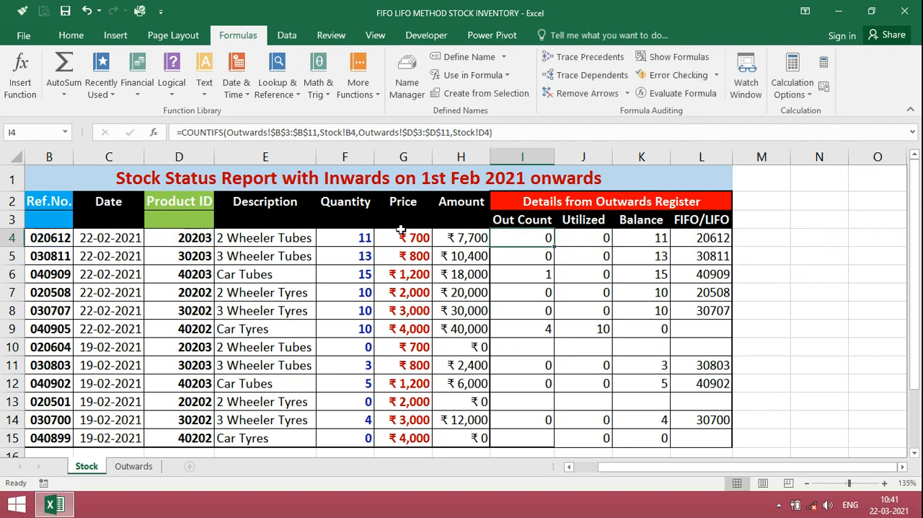
left_click_drag(555, 247, 548, 452)
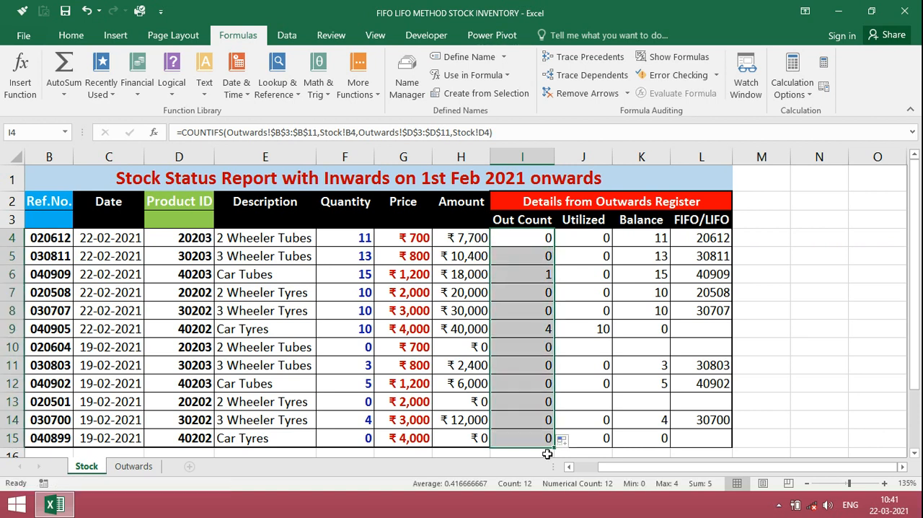
left_click(544, 330)
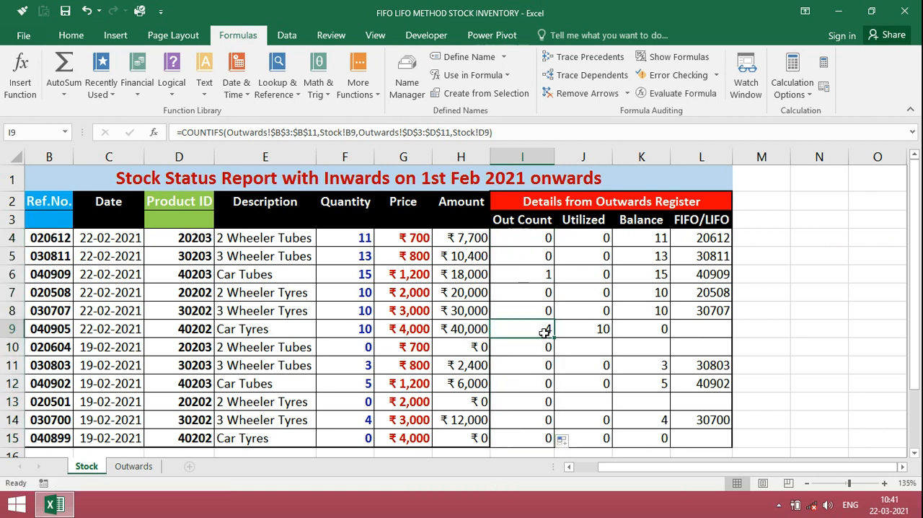